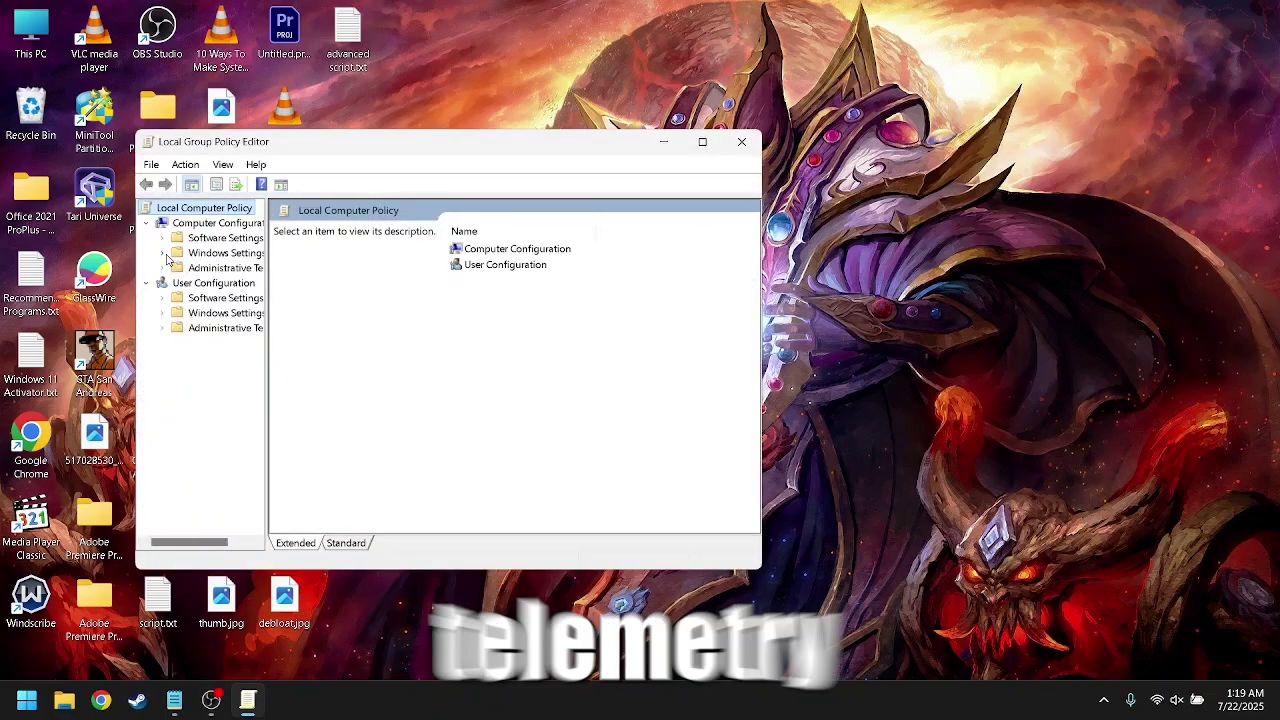
Step: Browse to Windows Components > Data Collection and Preview Builds and maximize the editor
left_click(164, 253)
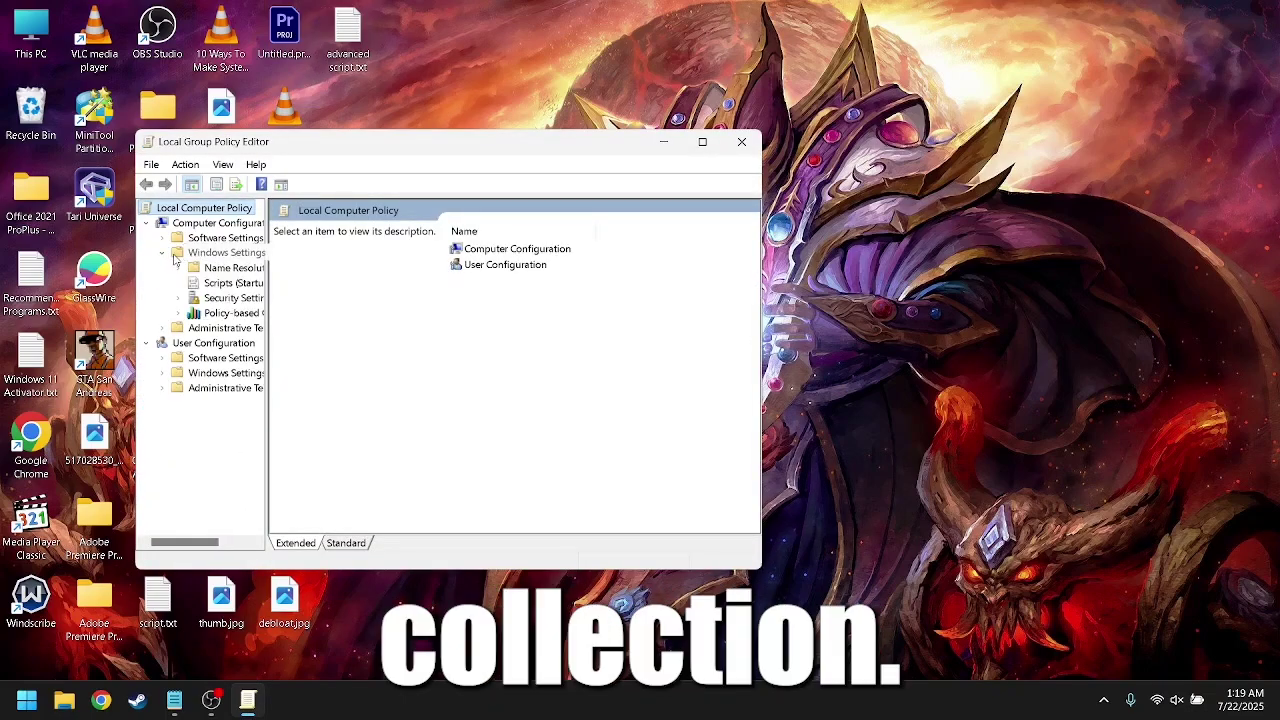
left_click(163, 253)
left_click(162, 268)
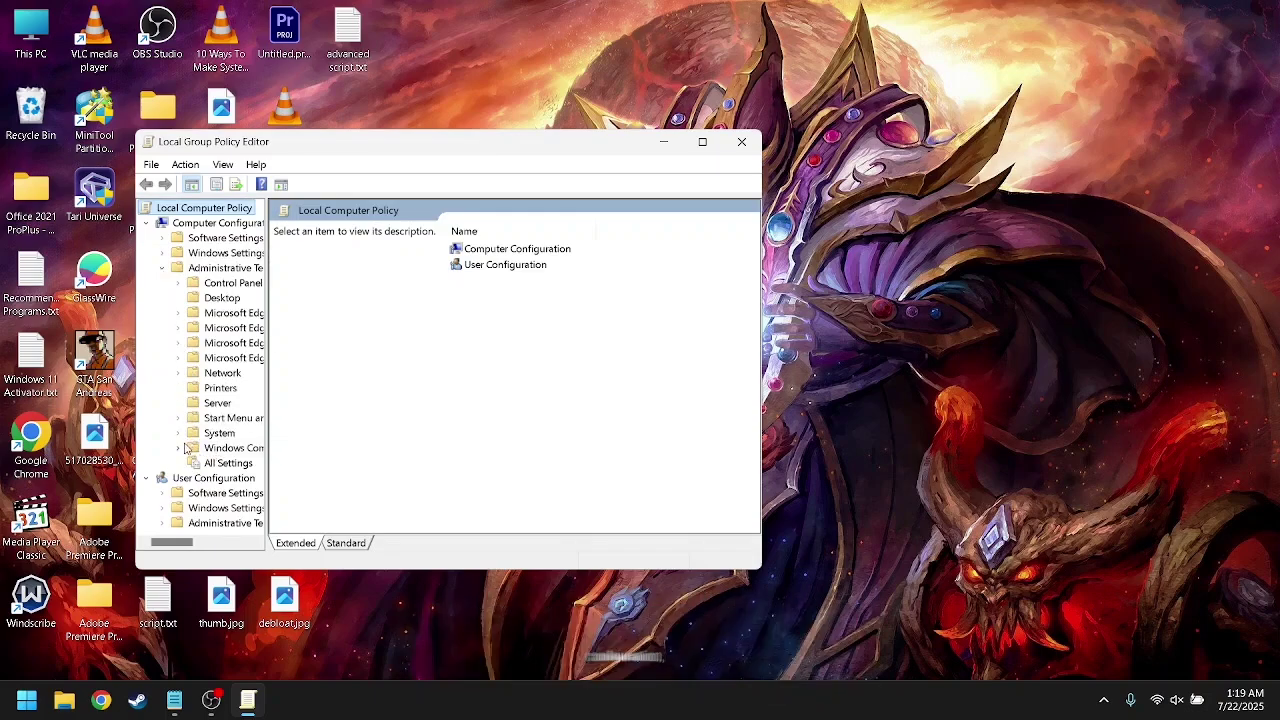
left_click(183, 448)
left_click(234, 342)
left_click(234, 432)
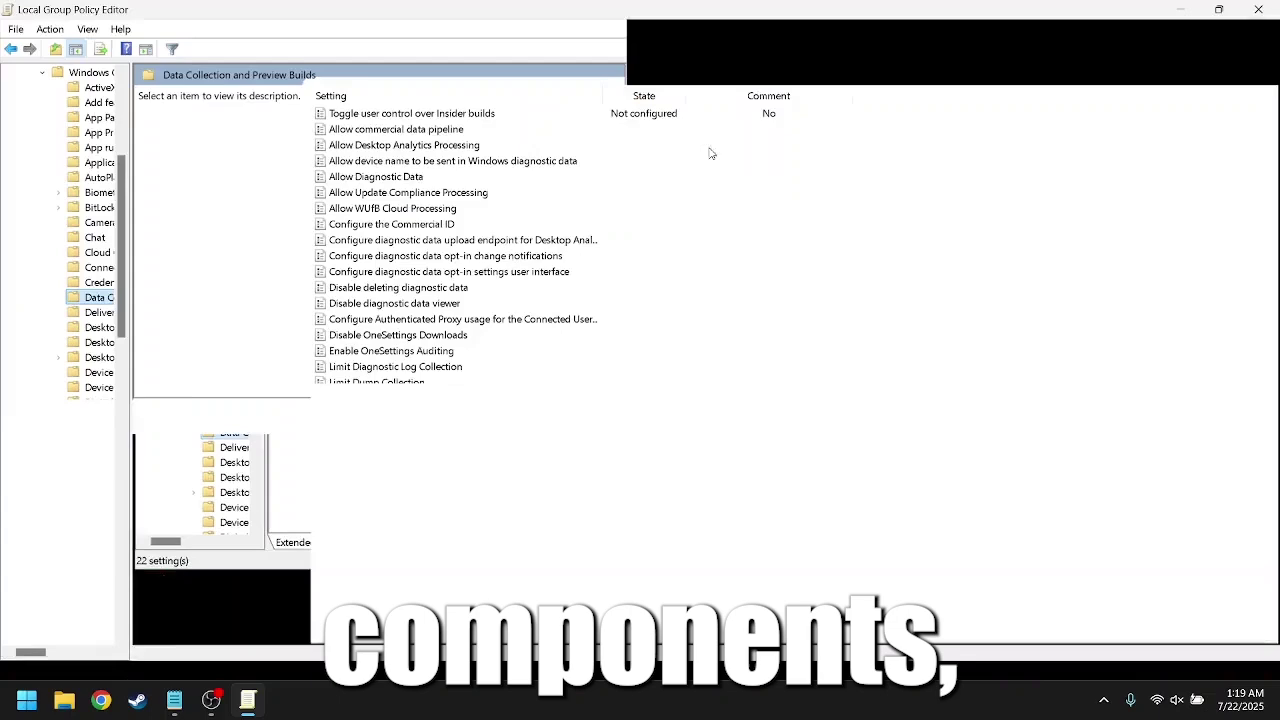
left_click(702, 141)
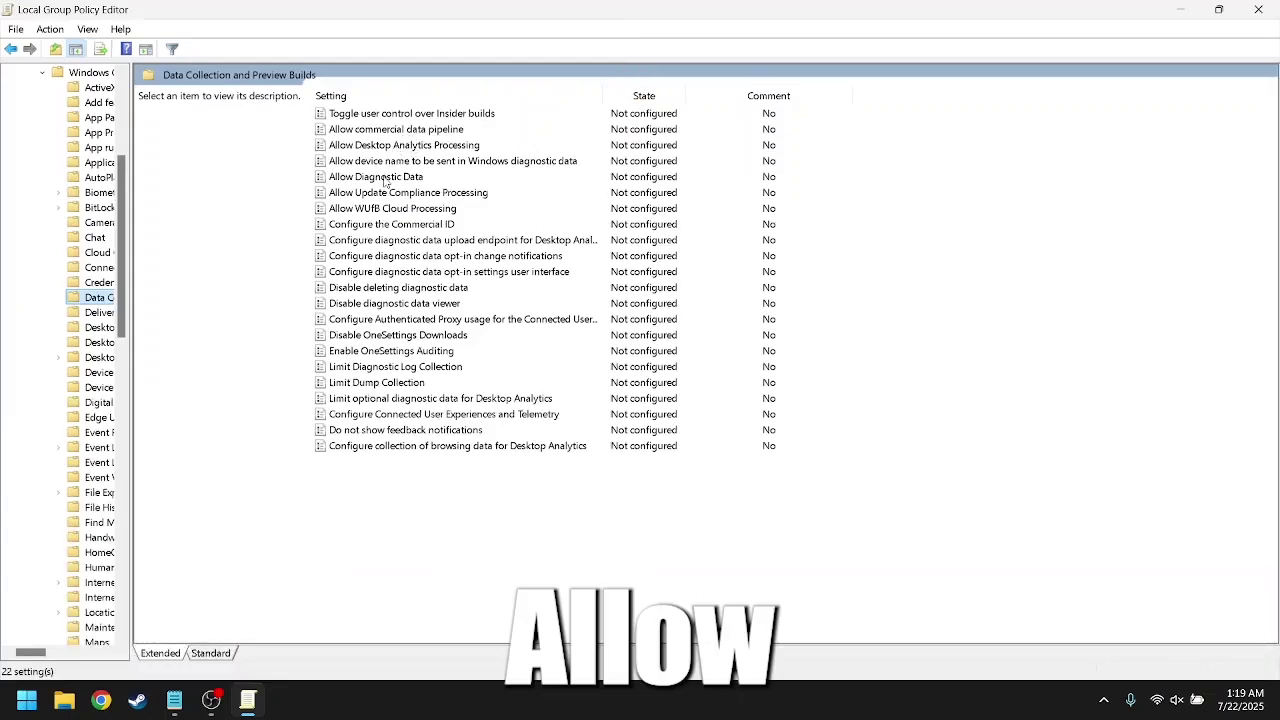
Step: Set Allow Diagnostic Data to Disabled and apply it
double_click(384, 176)
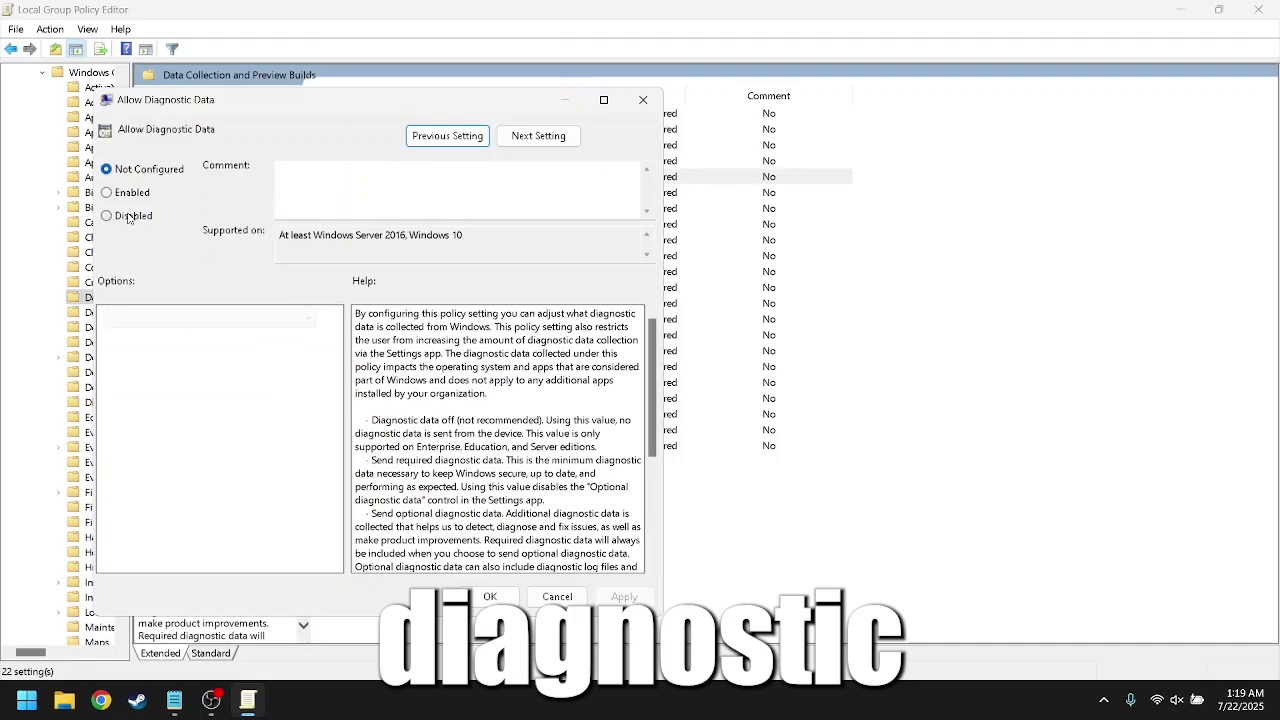
left_click(107, 215)
left_click(614, 598)
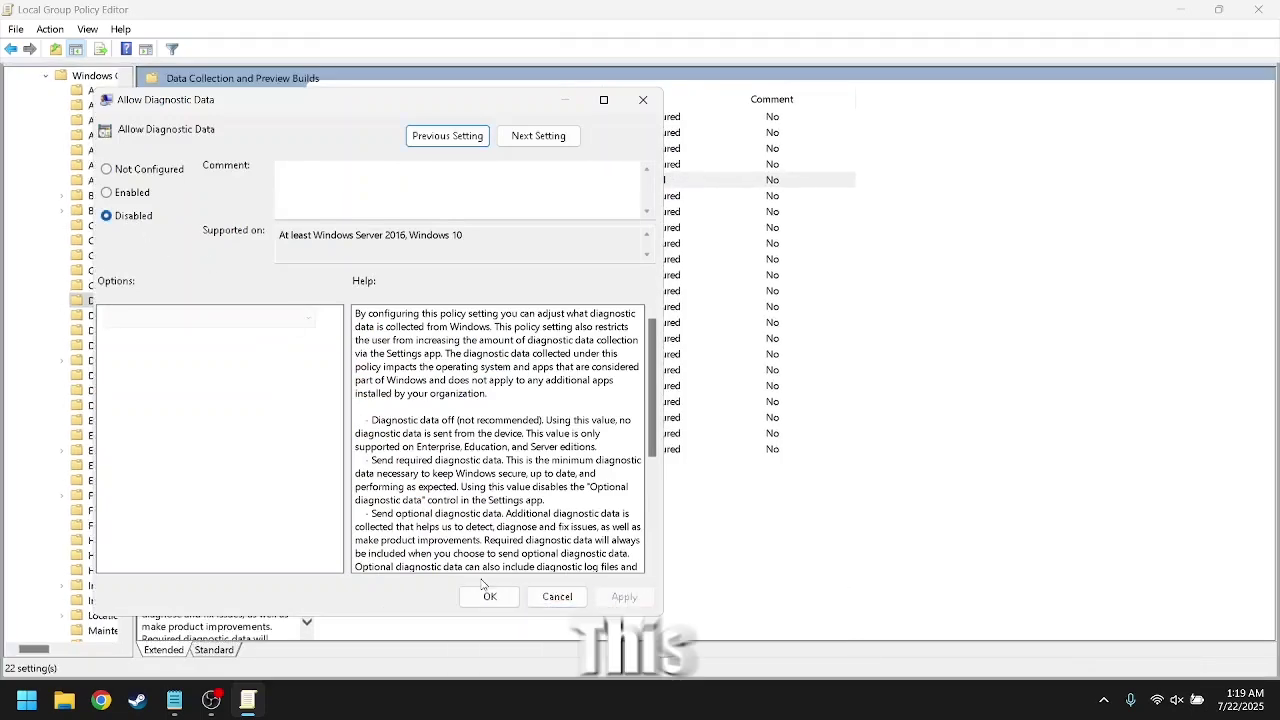
left_click(486, 594)
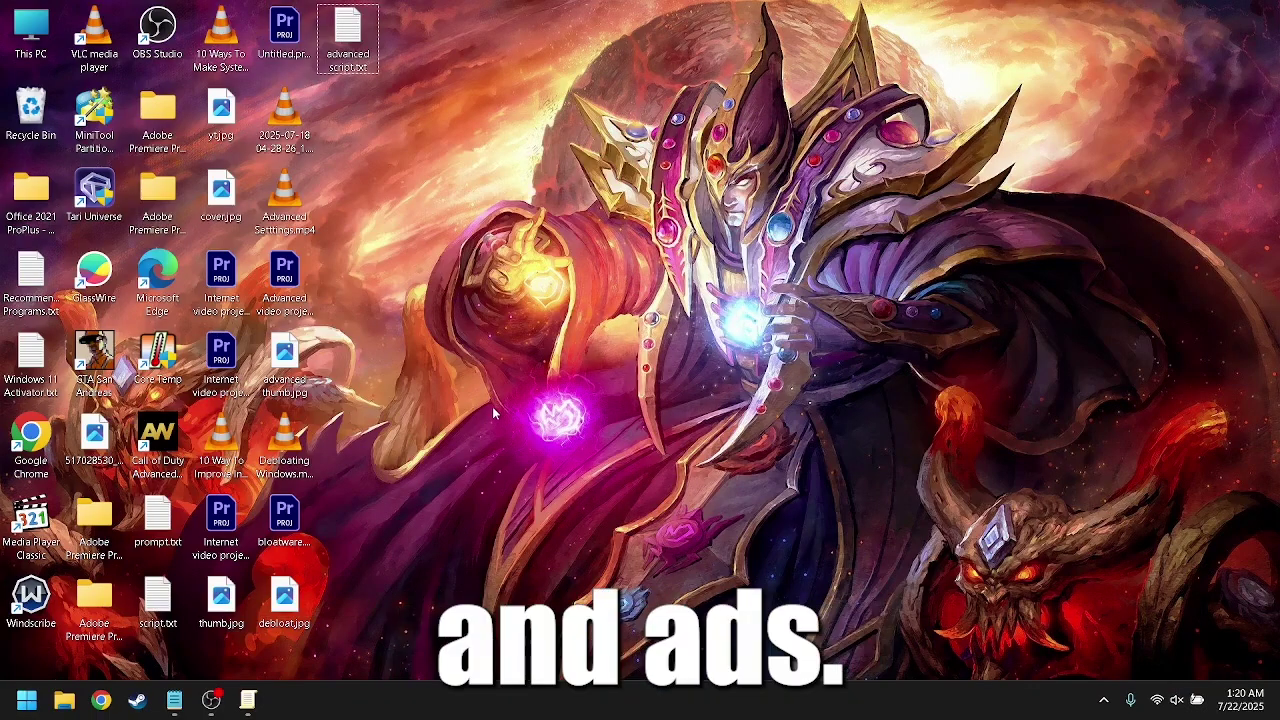
Step: Restore the editor and apply Enabled to Start Menu and Taskbar's Remove Personalized Website Recommendations
left_click(243, 706)
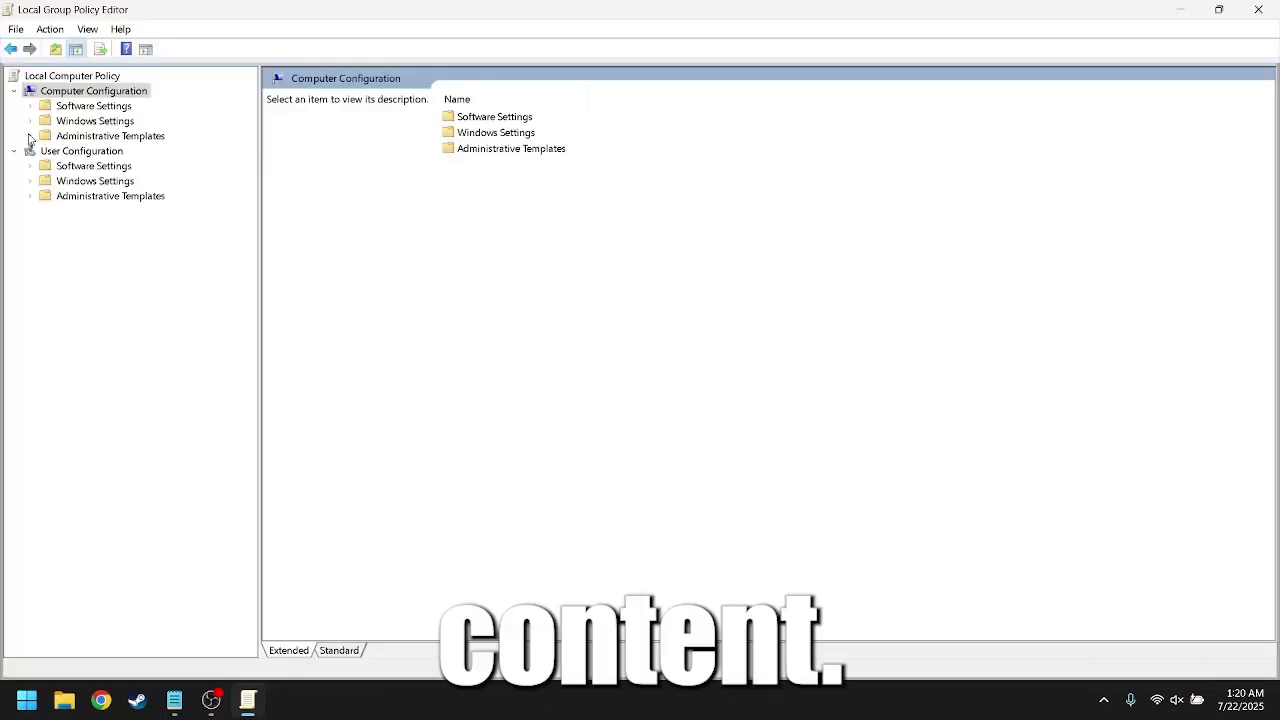
left_click(30, 136)
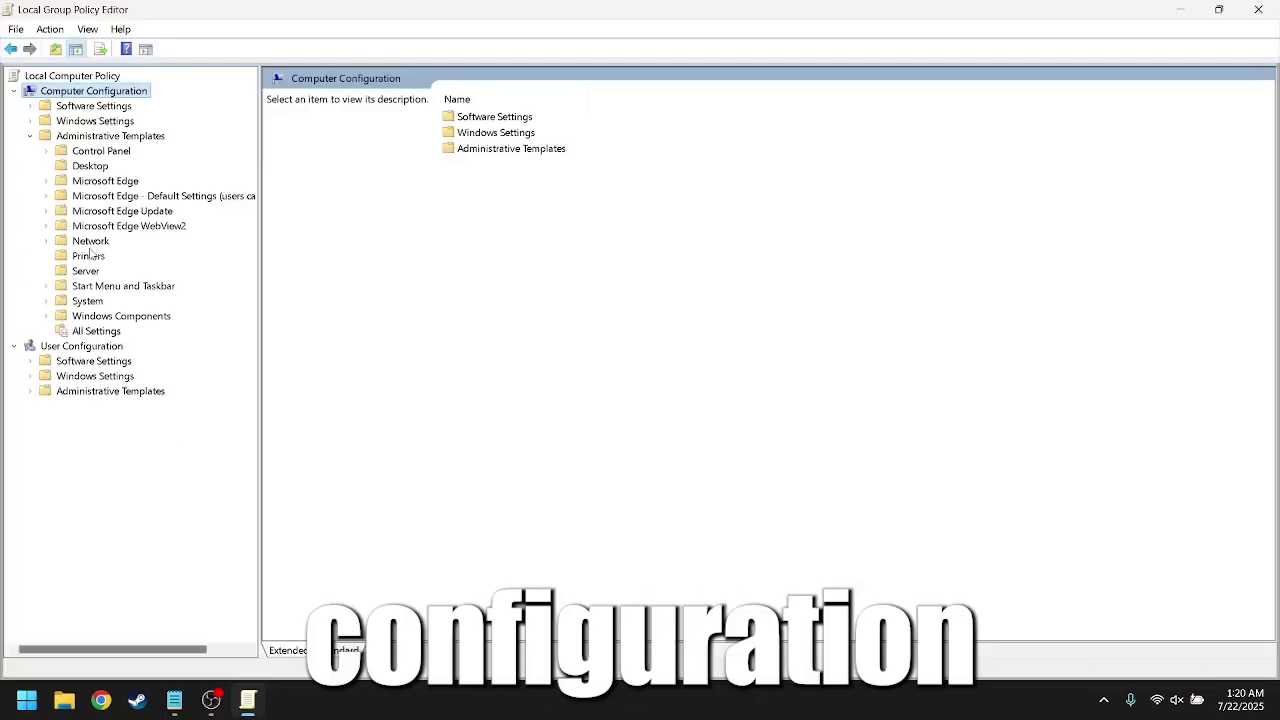
left_click(45, 286)
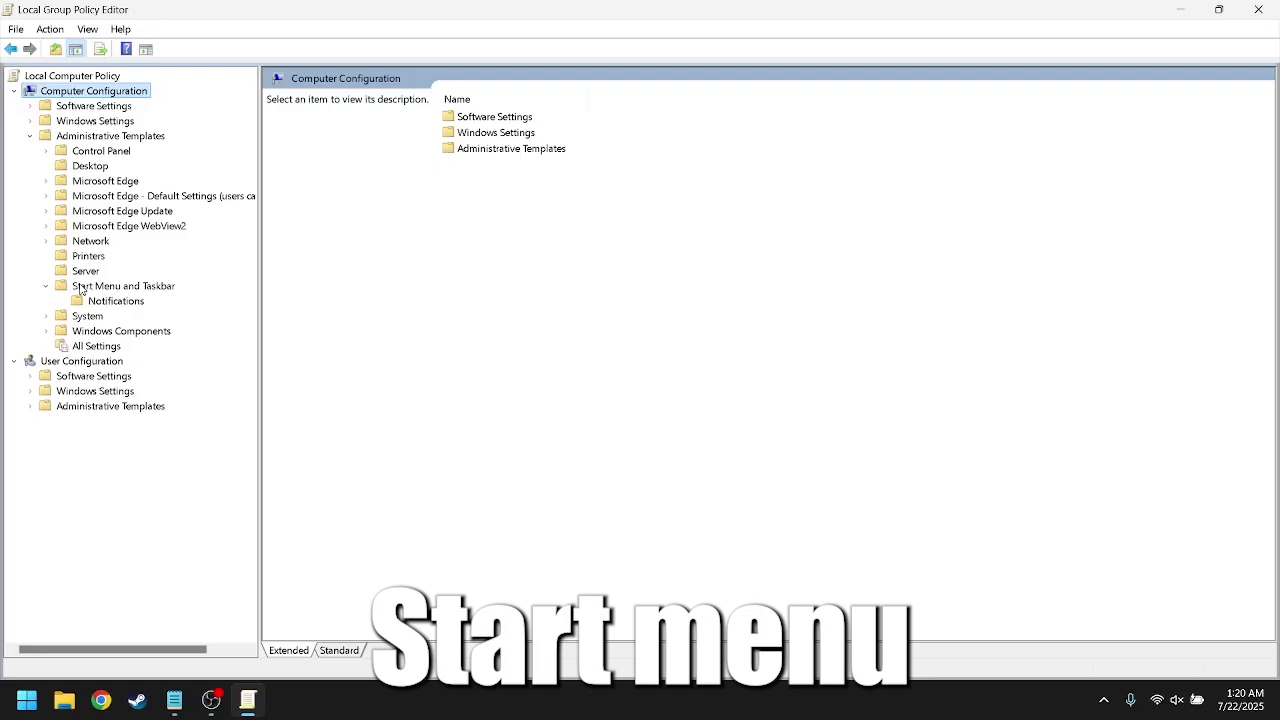
left_click(82, 289)
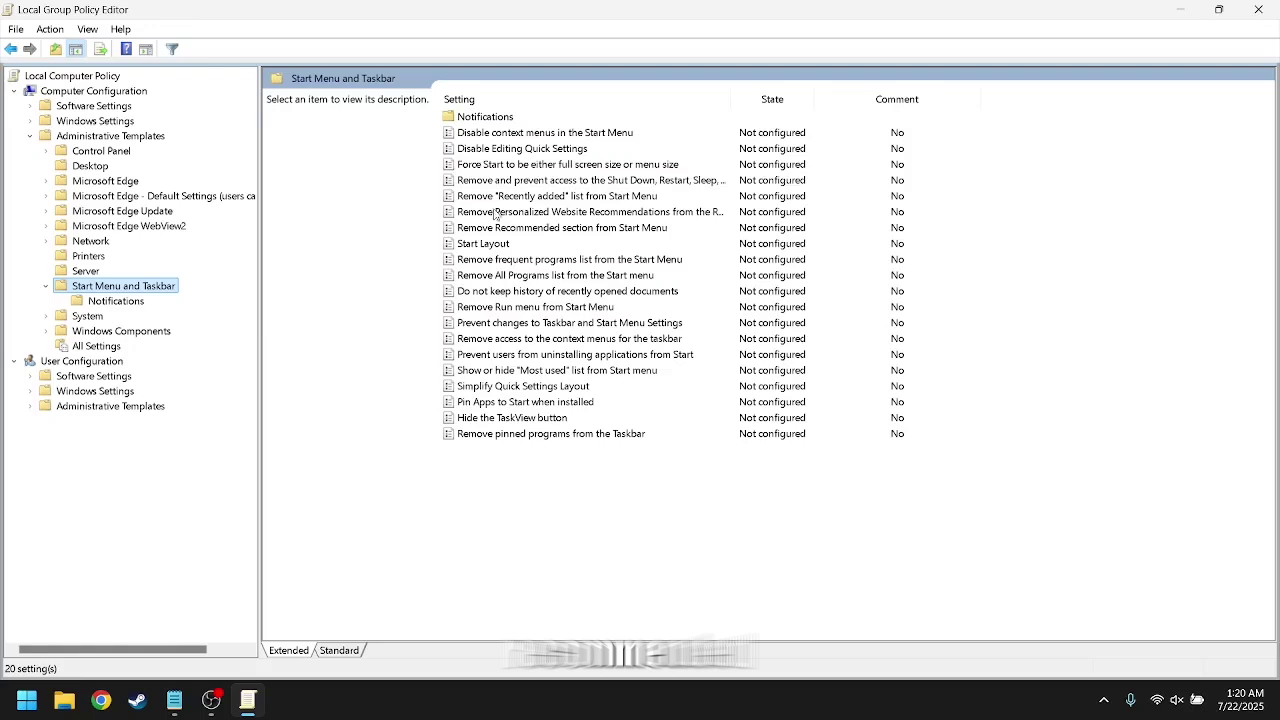
left_click(495, 307)
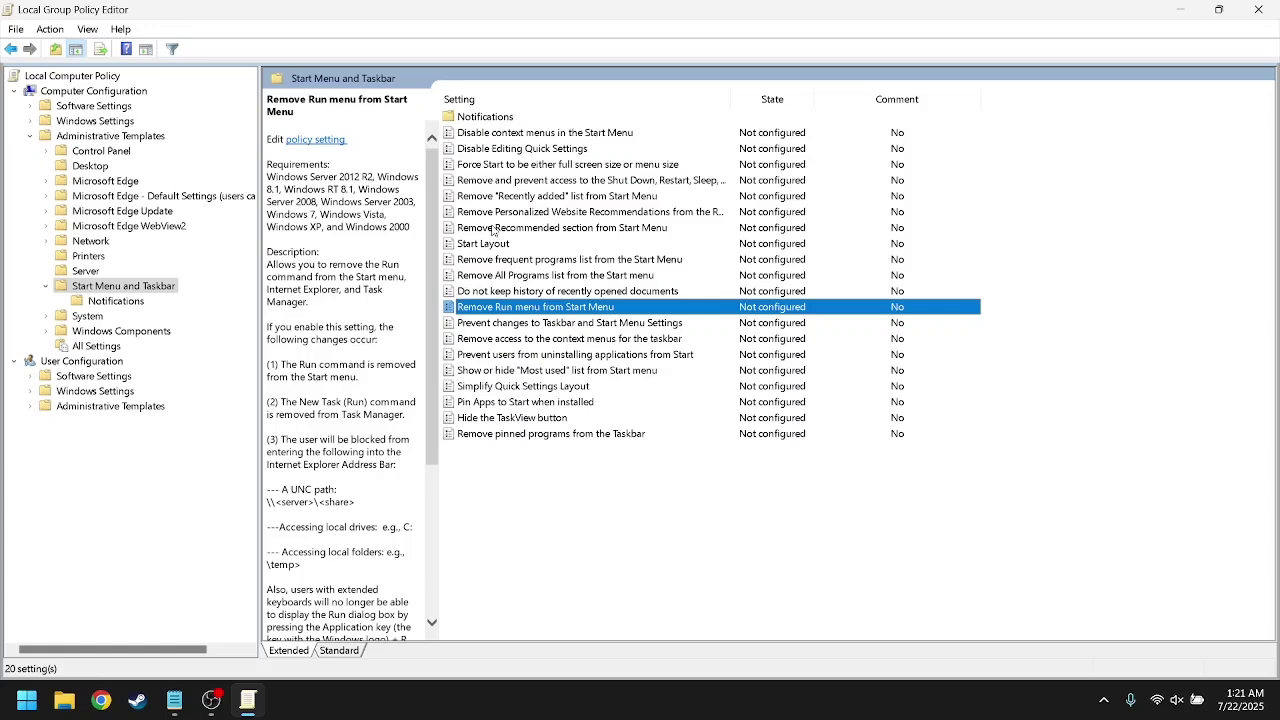
double_click(497, 214)
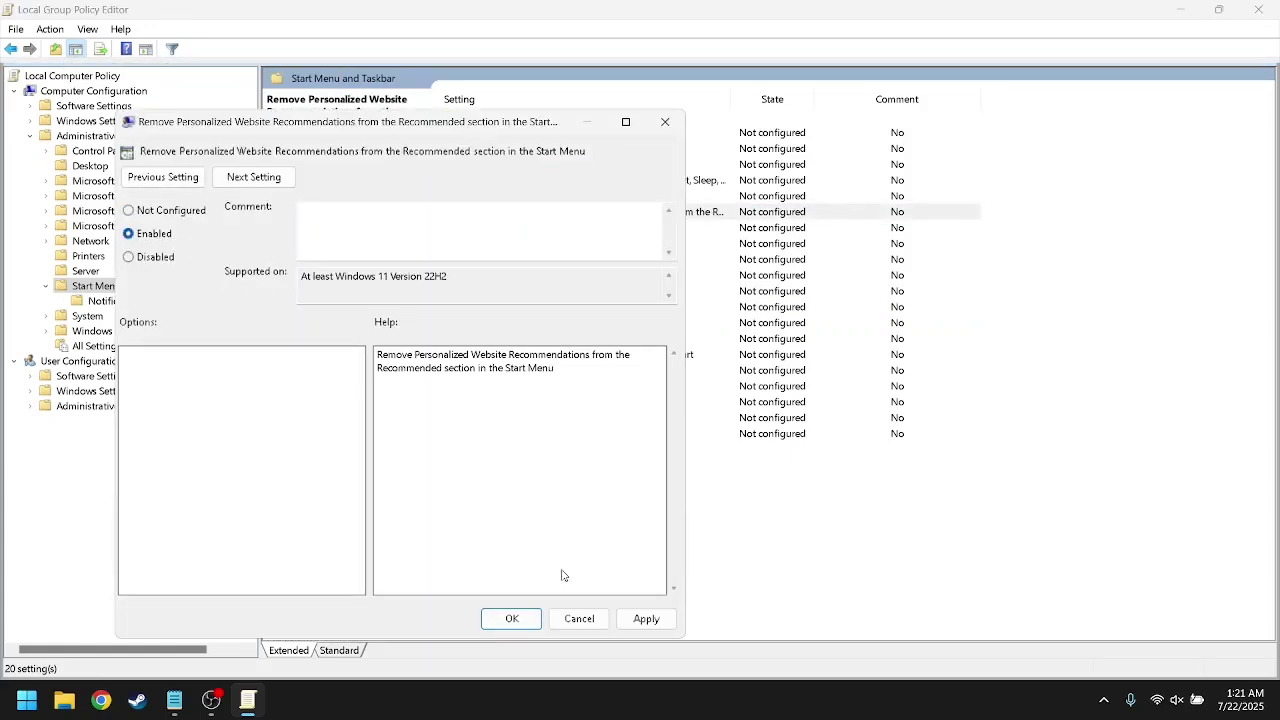
left_click(646, 618)
left_click(513, 618)
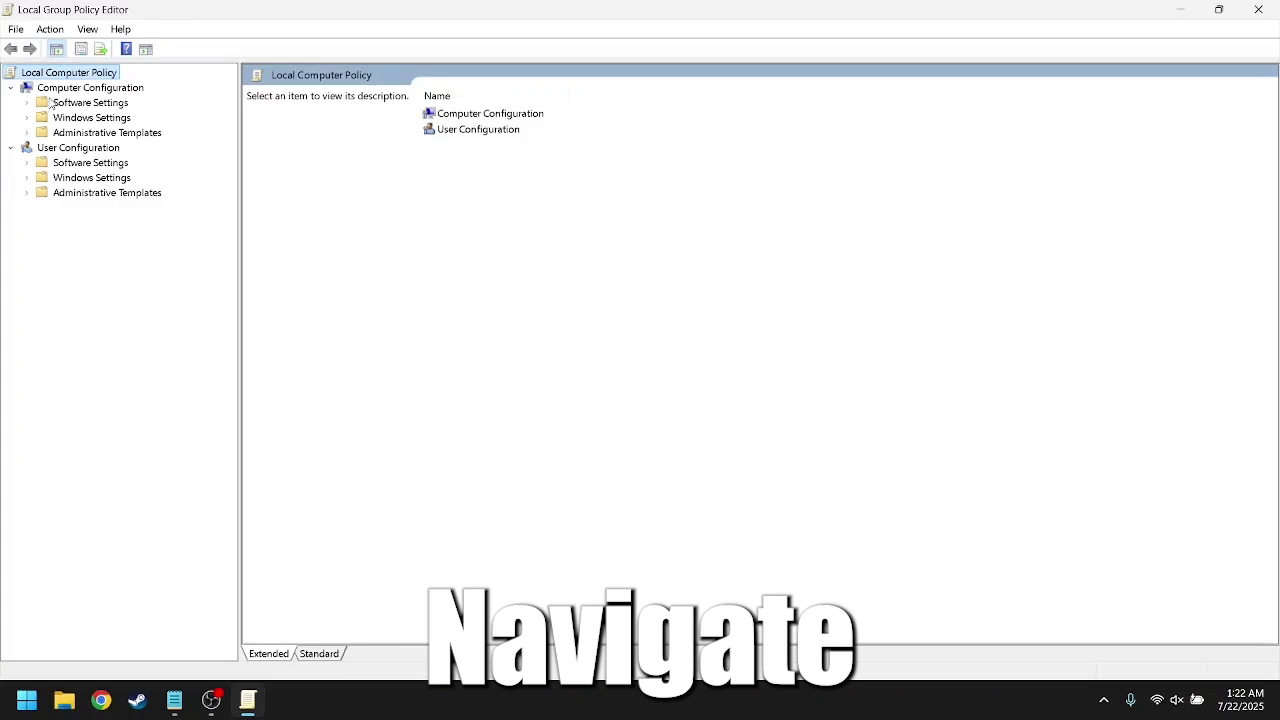
Step: Browse to Administrative Templates > Windows Components > Search
left_click(60, 89)
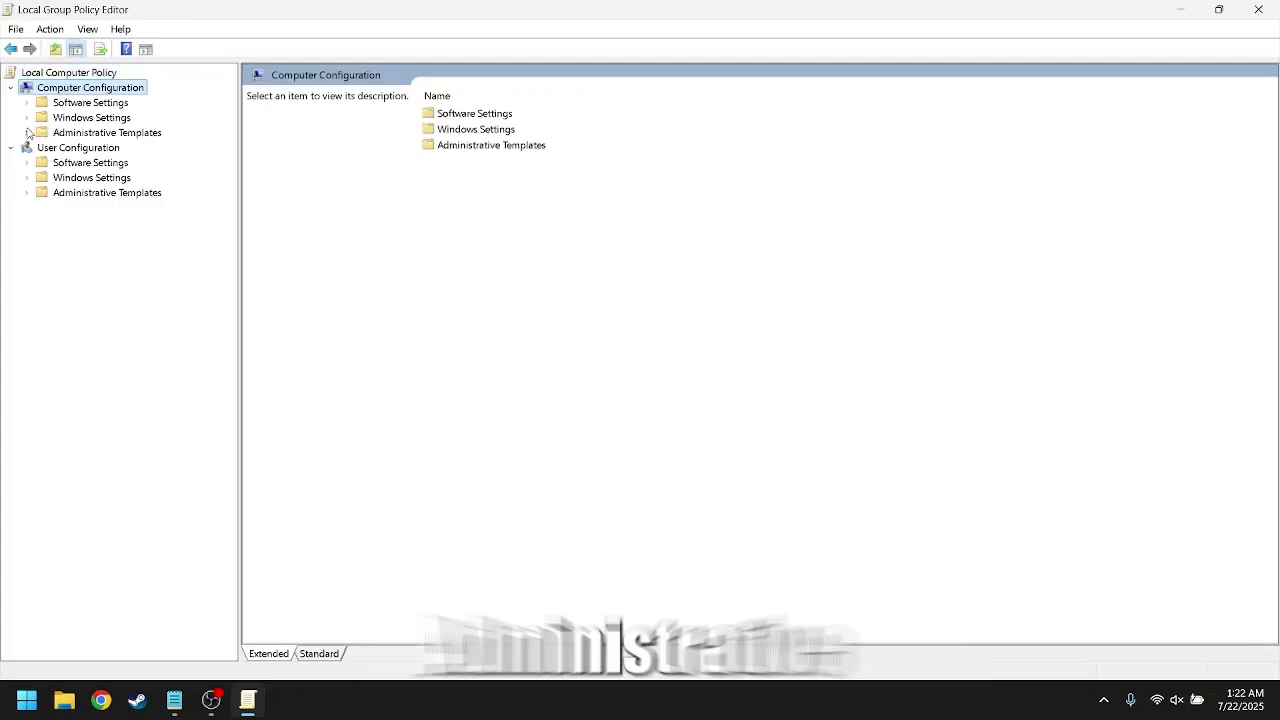
left_click(26, 132)
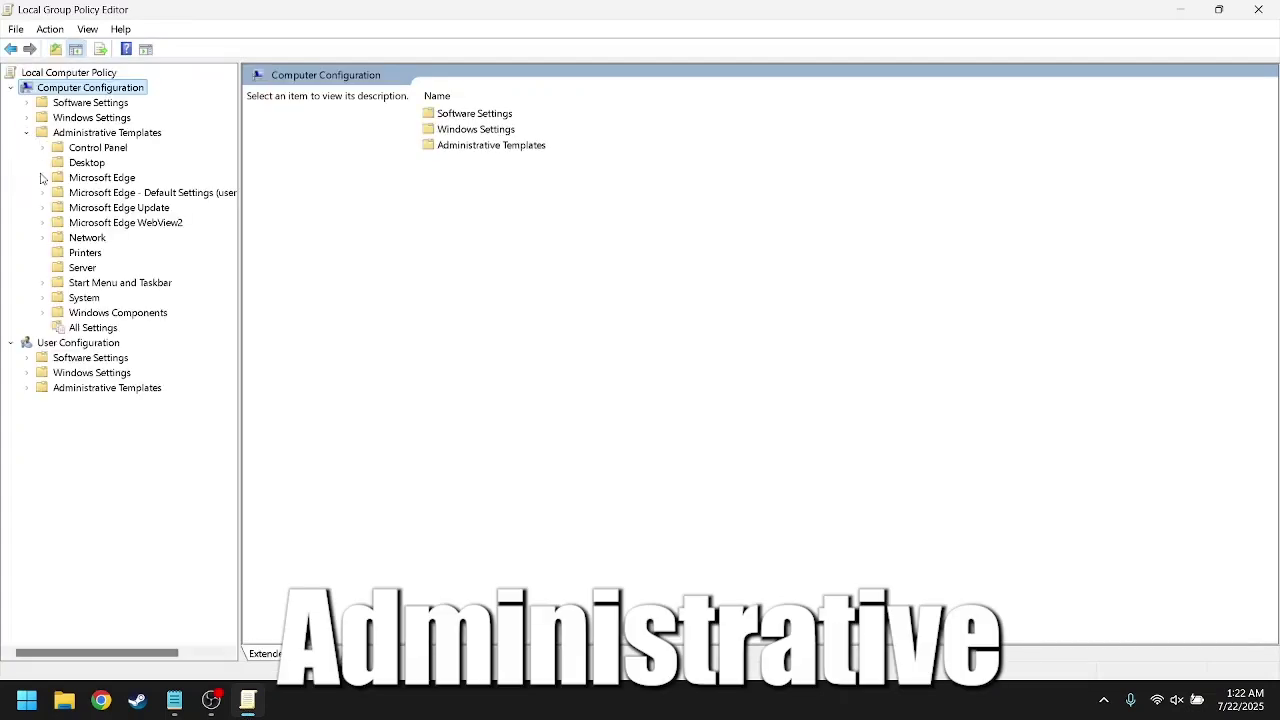
left_click(42, 313)
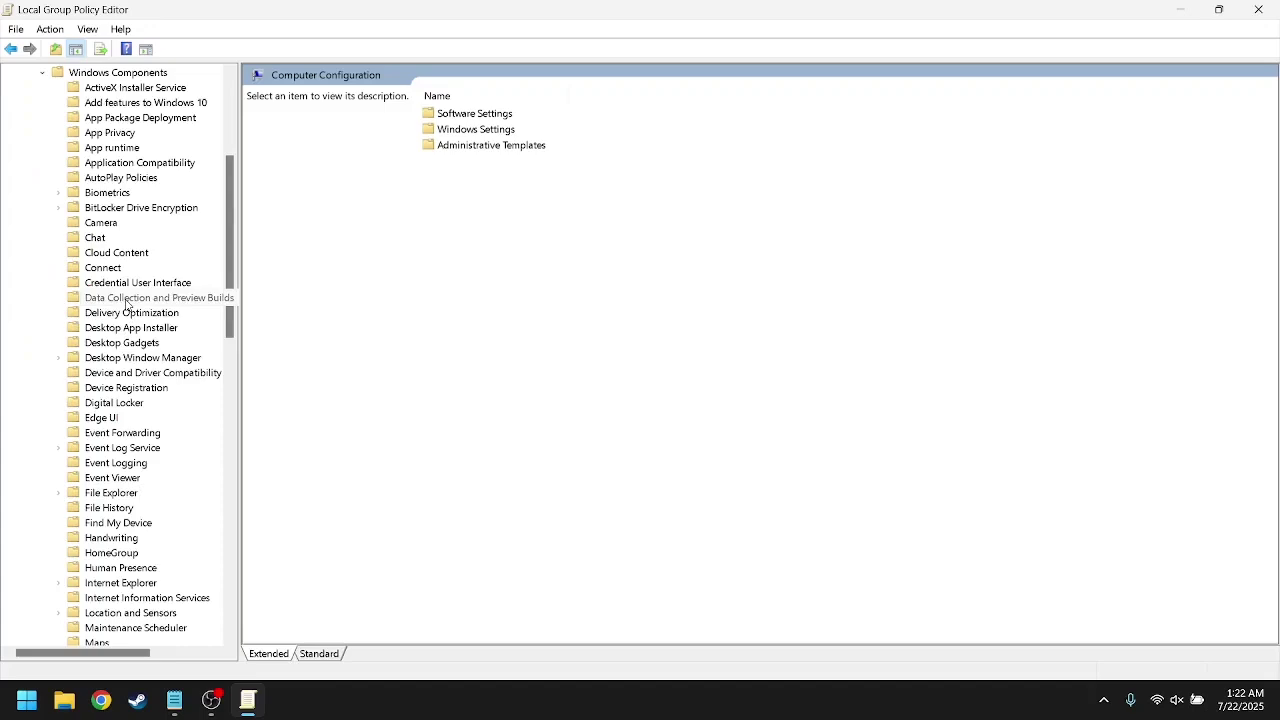
left_click(118, 209)
key("s")
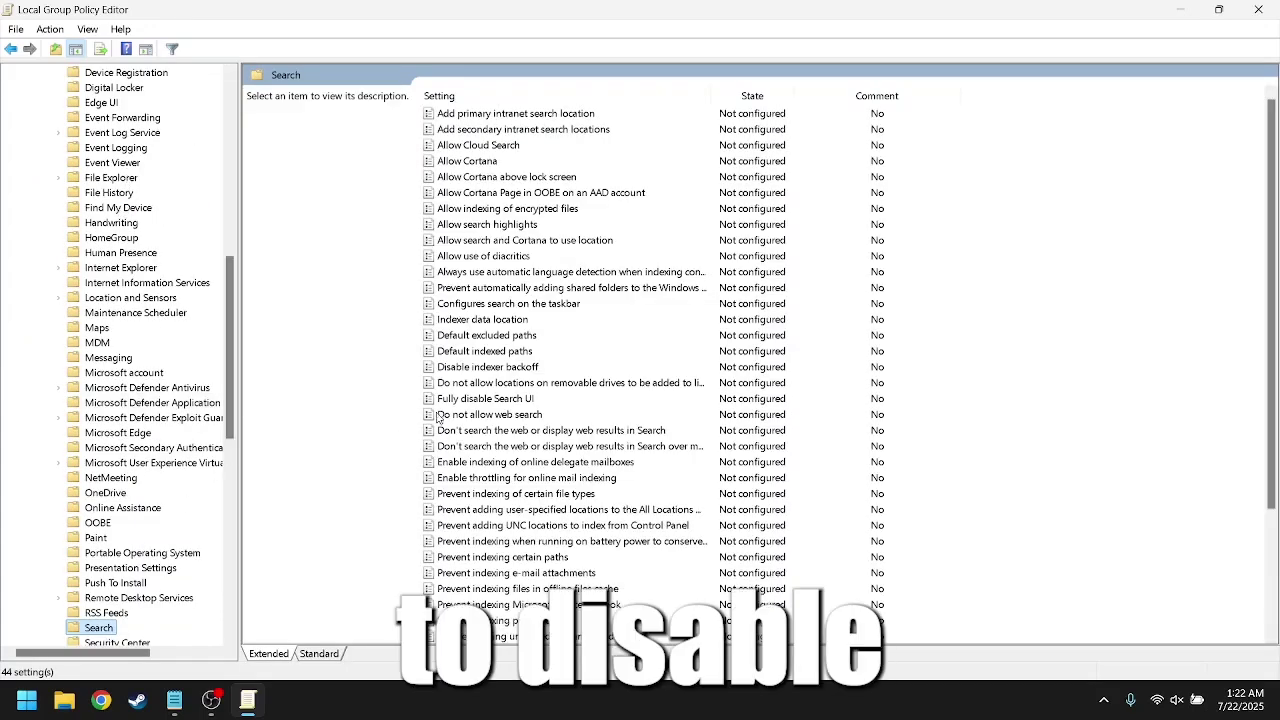
Step: Set Allow Cortana to Disabled and apply it
double_click(480, 160)
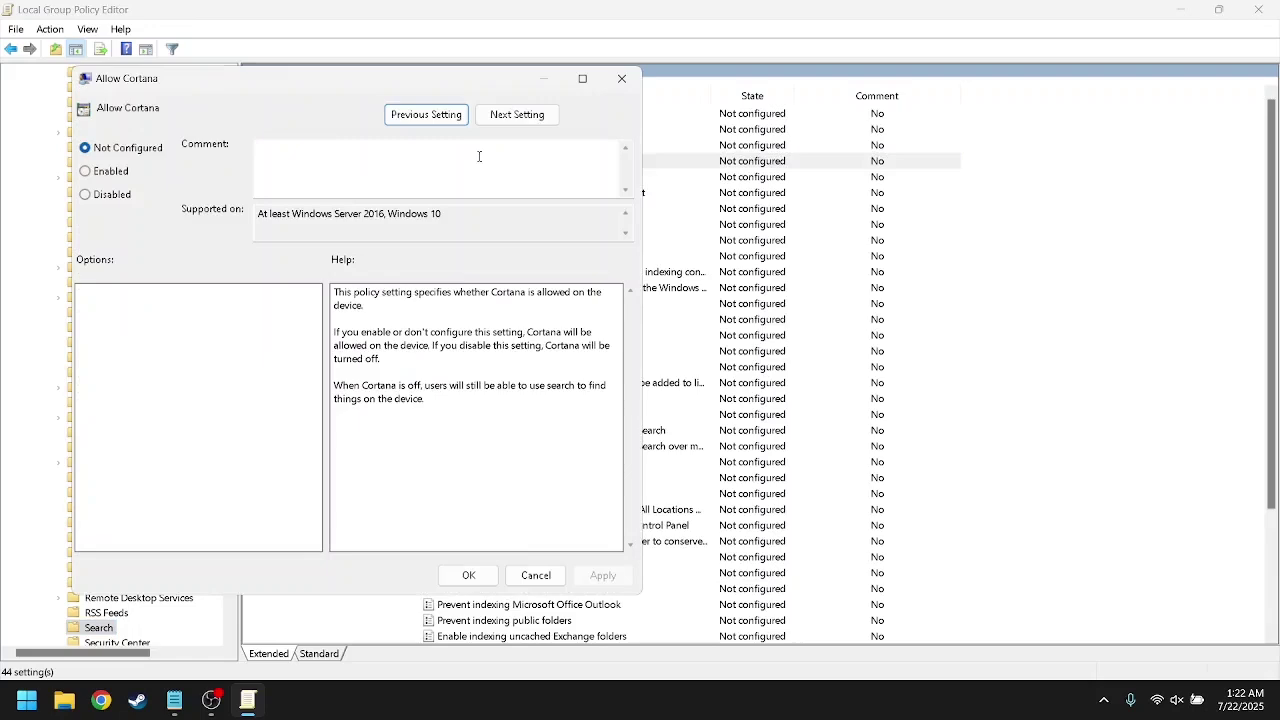
left_click(107, 197)
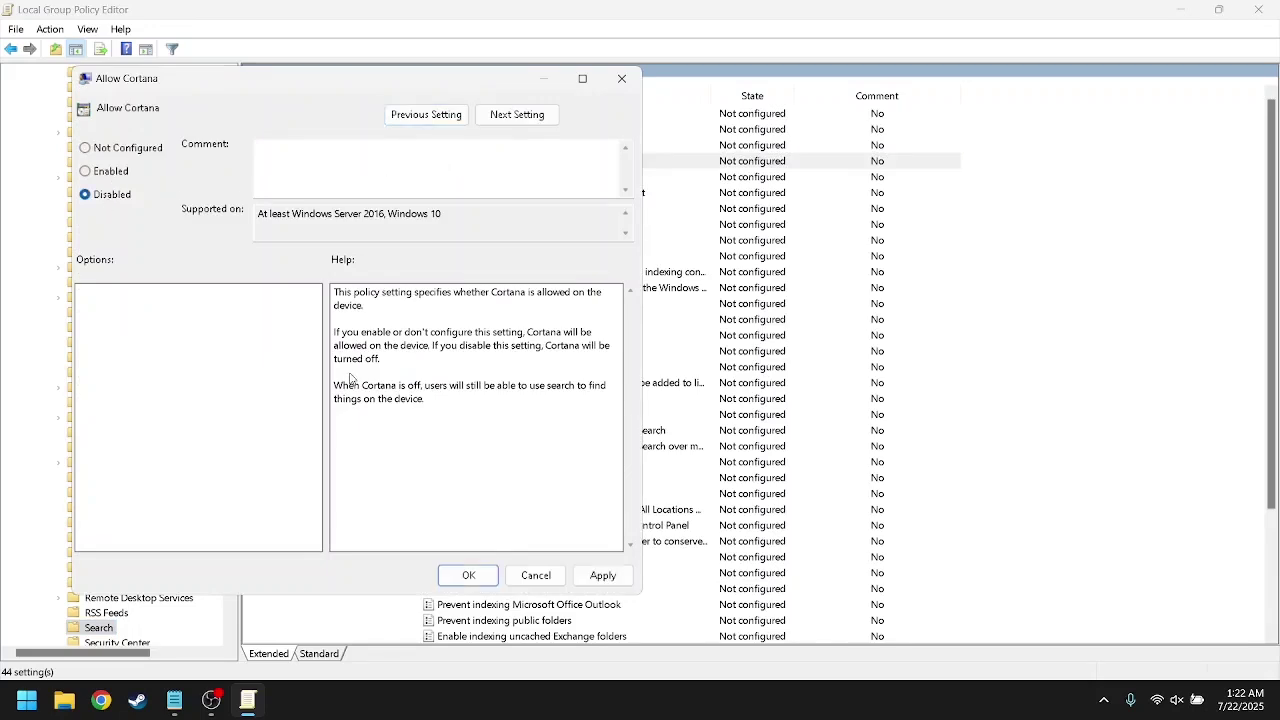
left_click(603, 575)
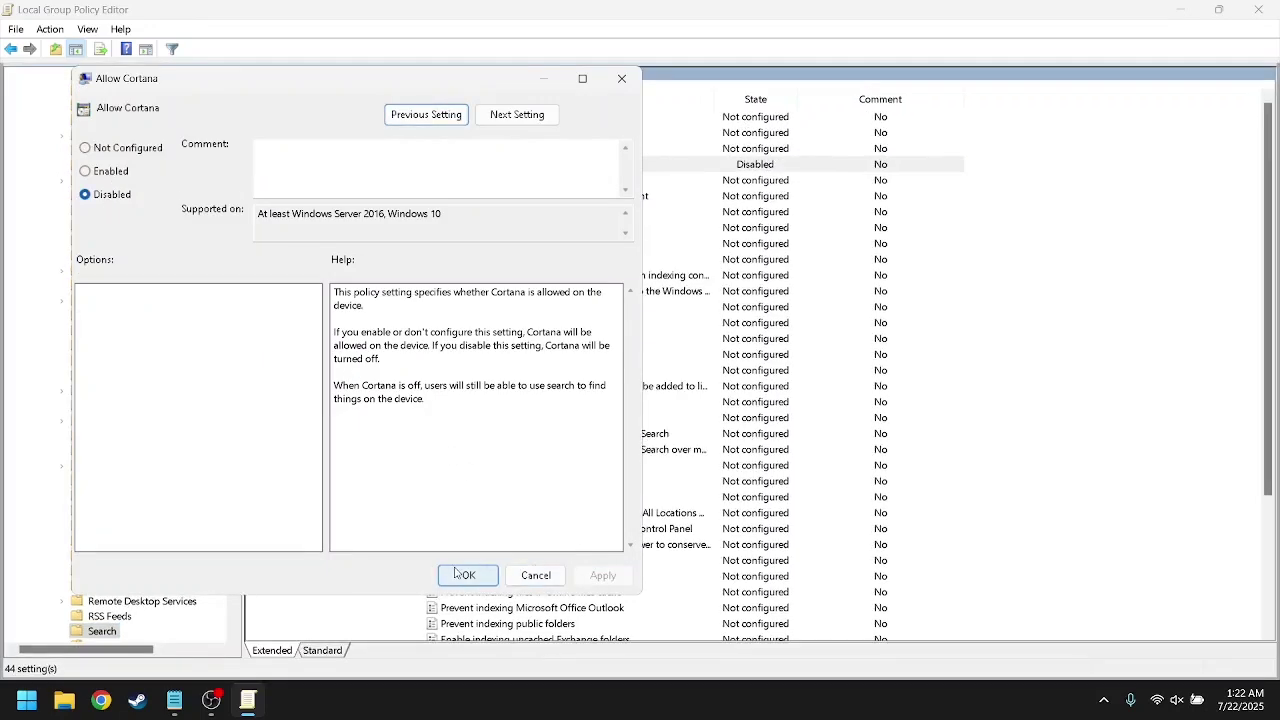
left_click(462, 575)
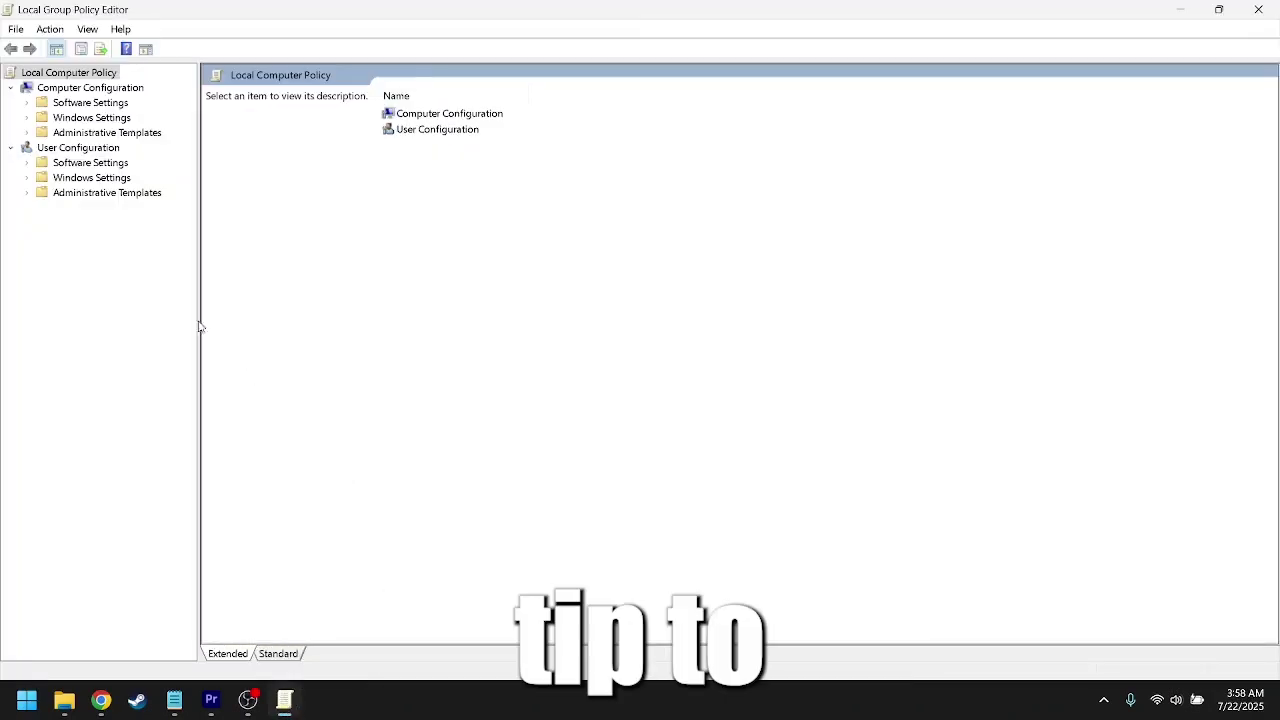
Step: Browse to Administrative Templates > System > Logon to list its 23 settings
left_click(26, 133)
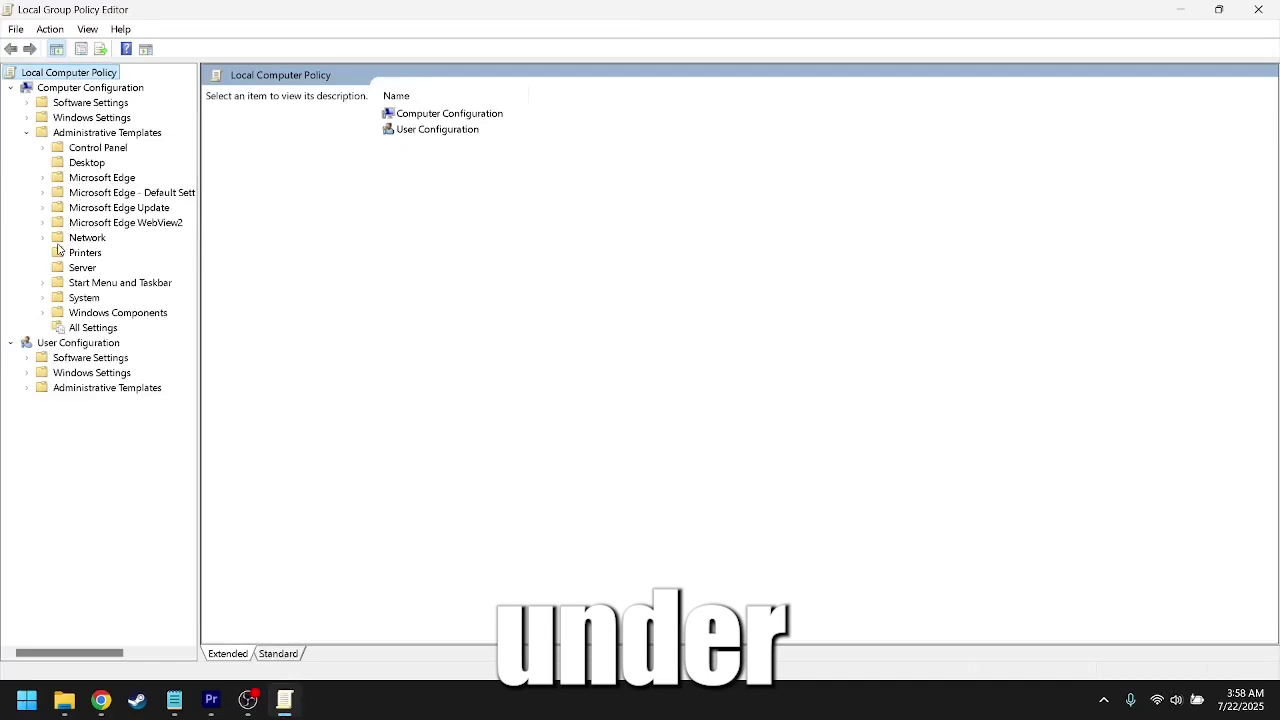
left_click(42, 297)
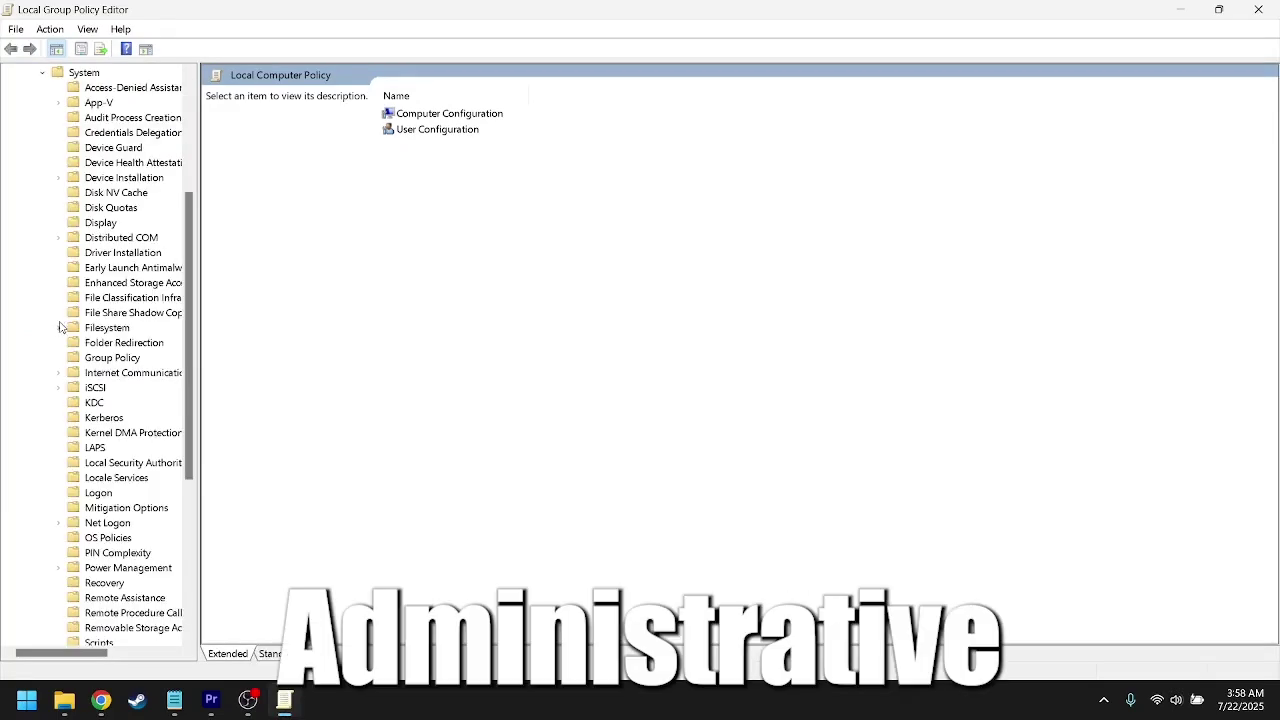
left_click(90, 358)
key("l")
key("l")
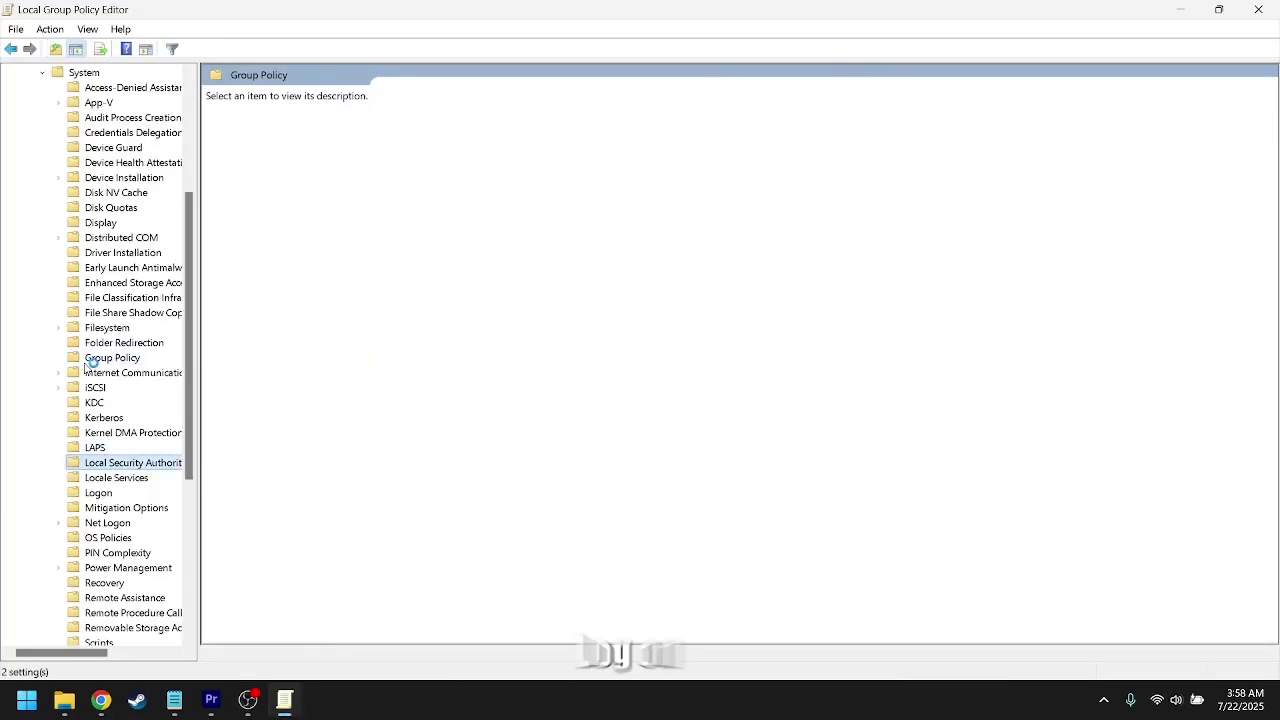
key("m")
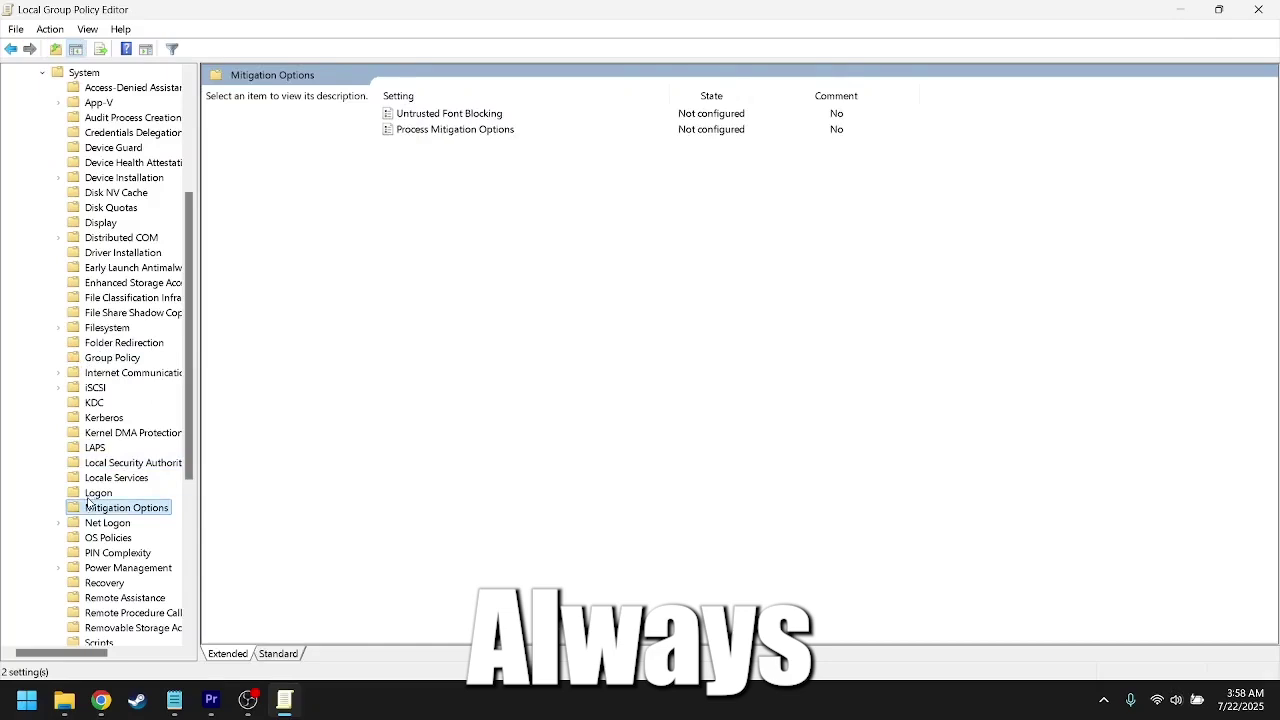
key("Up")
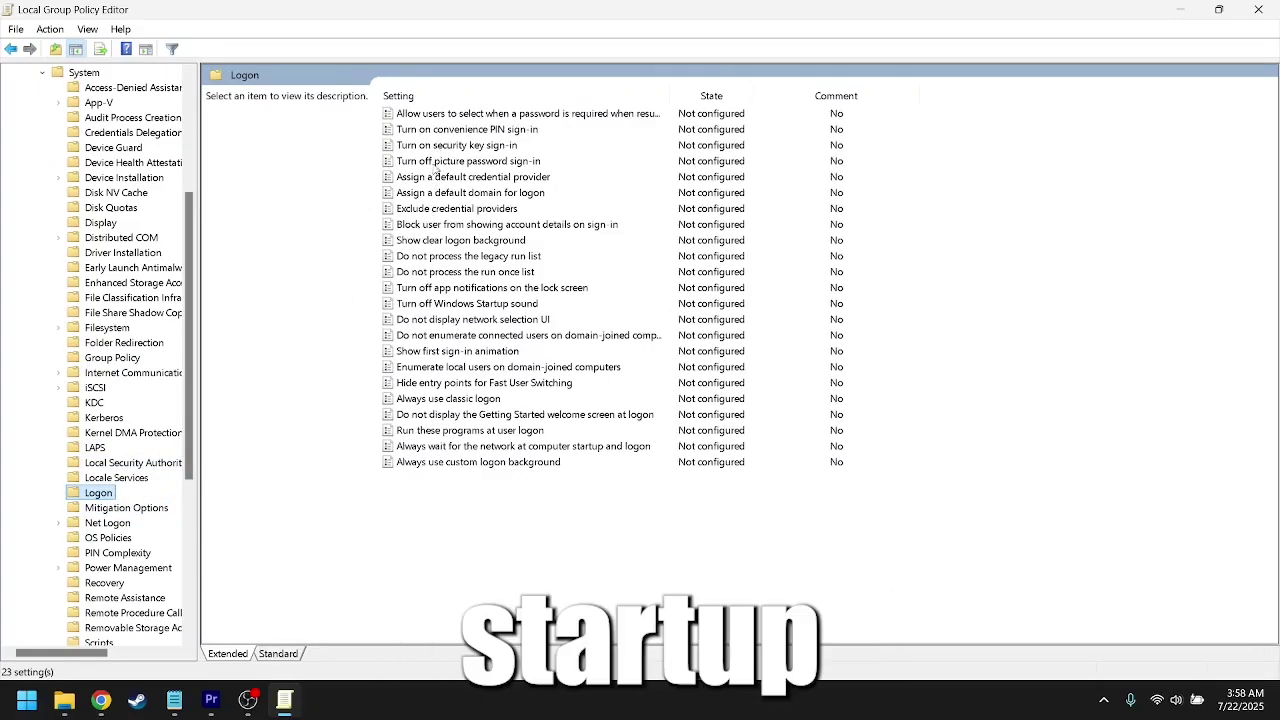
left_click(429, 305)
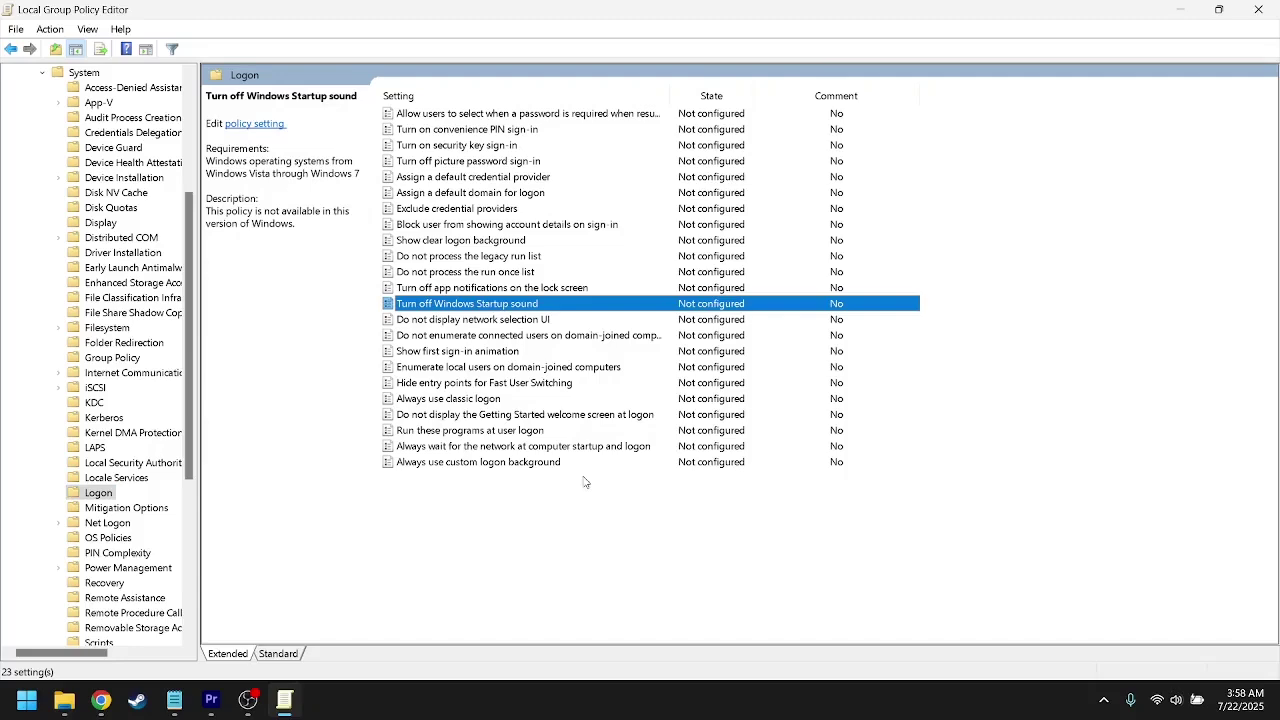
Step: Set 'Always wait for the network at computer startup and logon' to Disabled
double_click(584, 448)
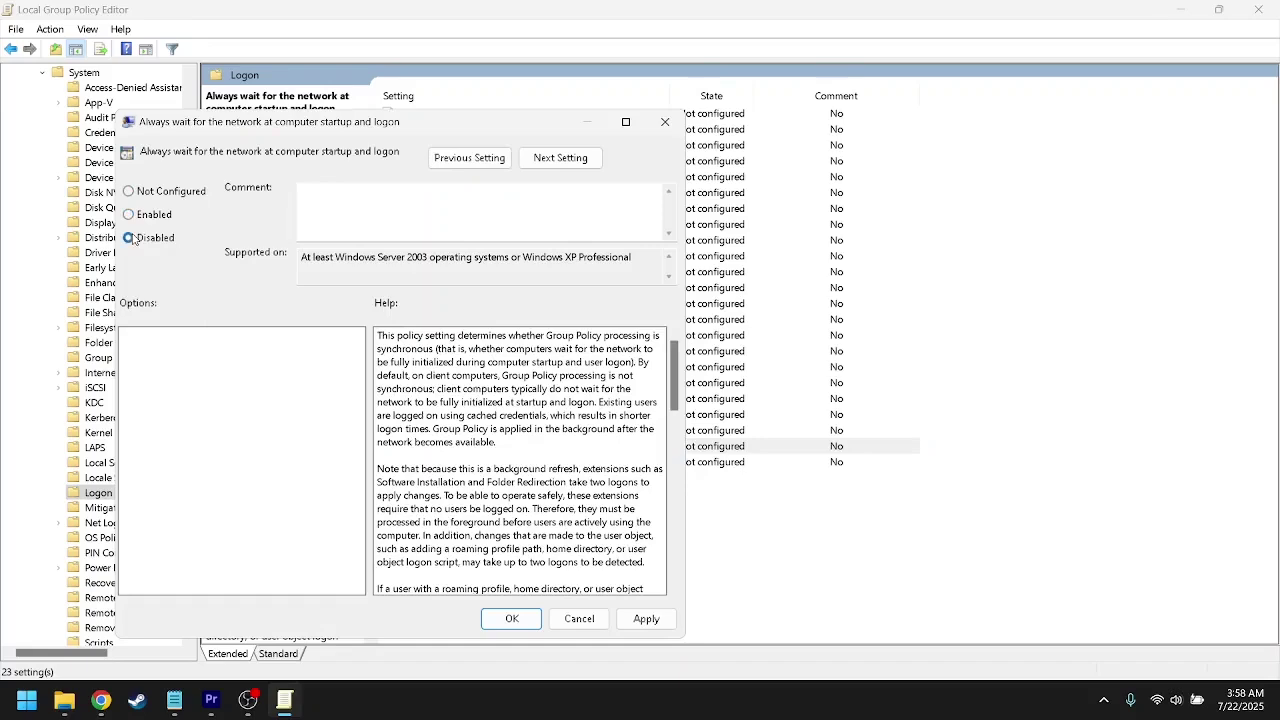
left_click(646, 618)
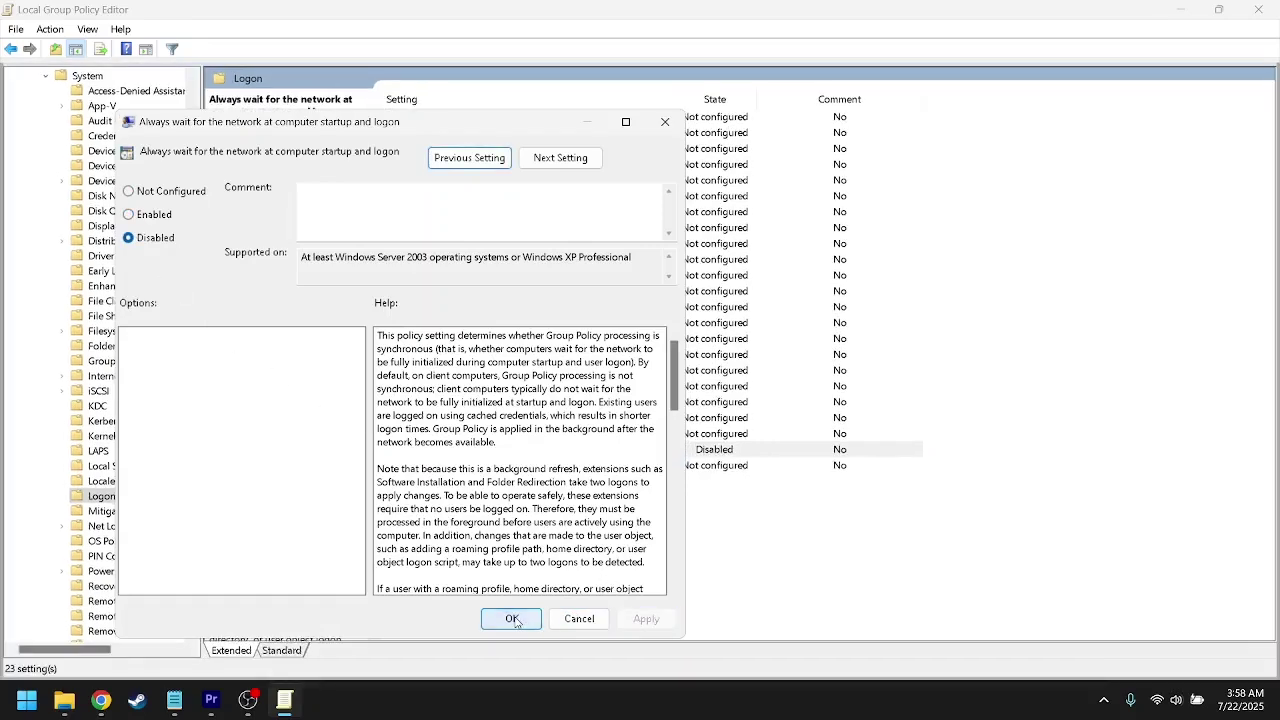
left_click(511, 618)
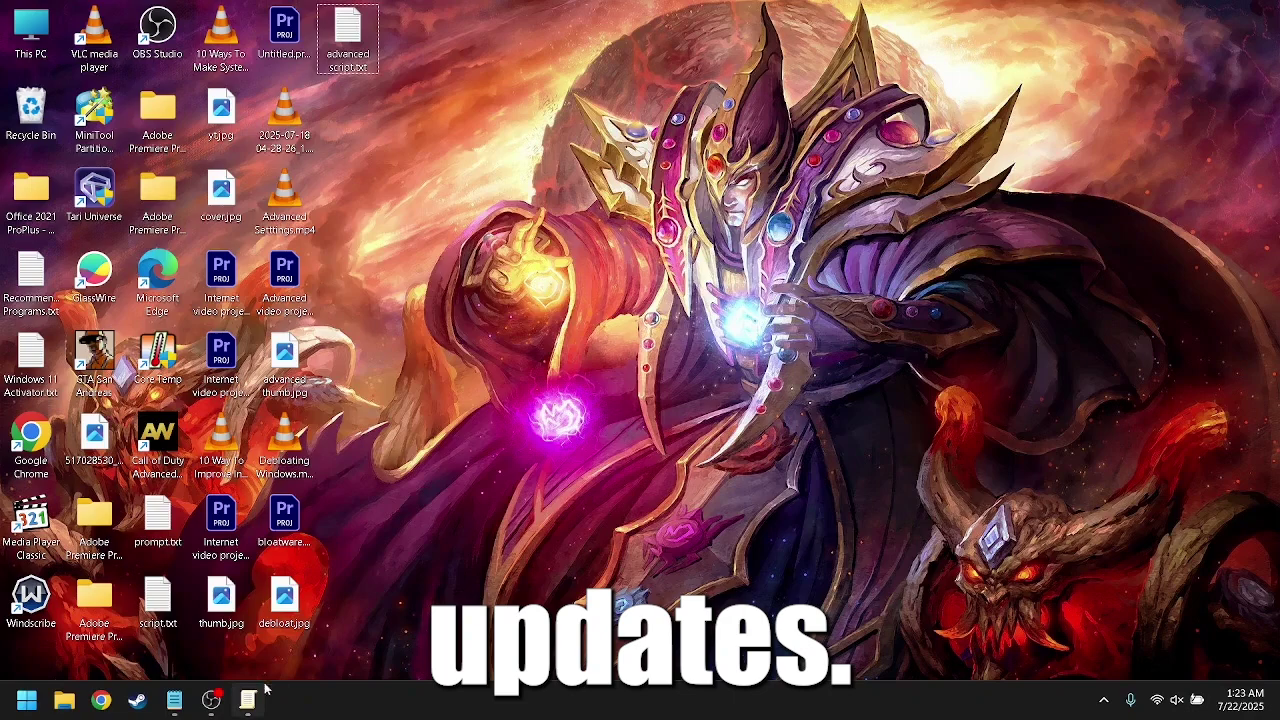
Step: Restore the editor and open Store's 'Turn off Automatic Download and Install of updates' policy
left_click(250, 702)
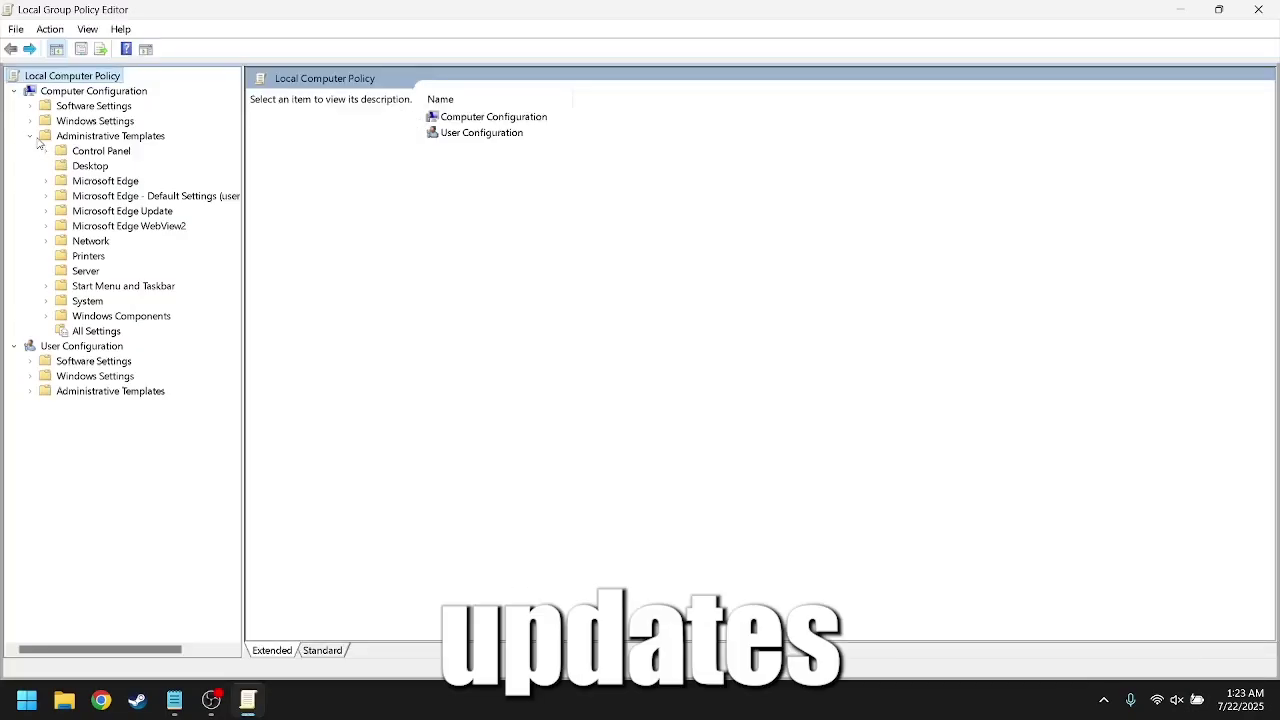
left_click(47, 316)
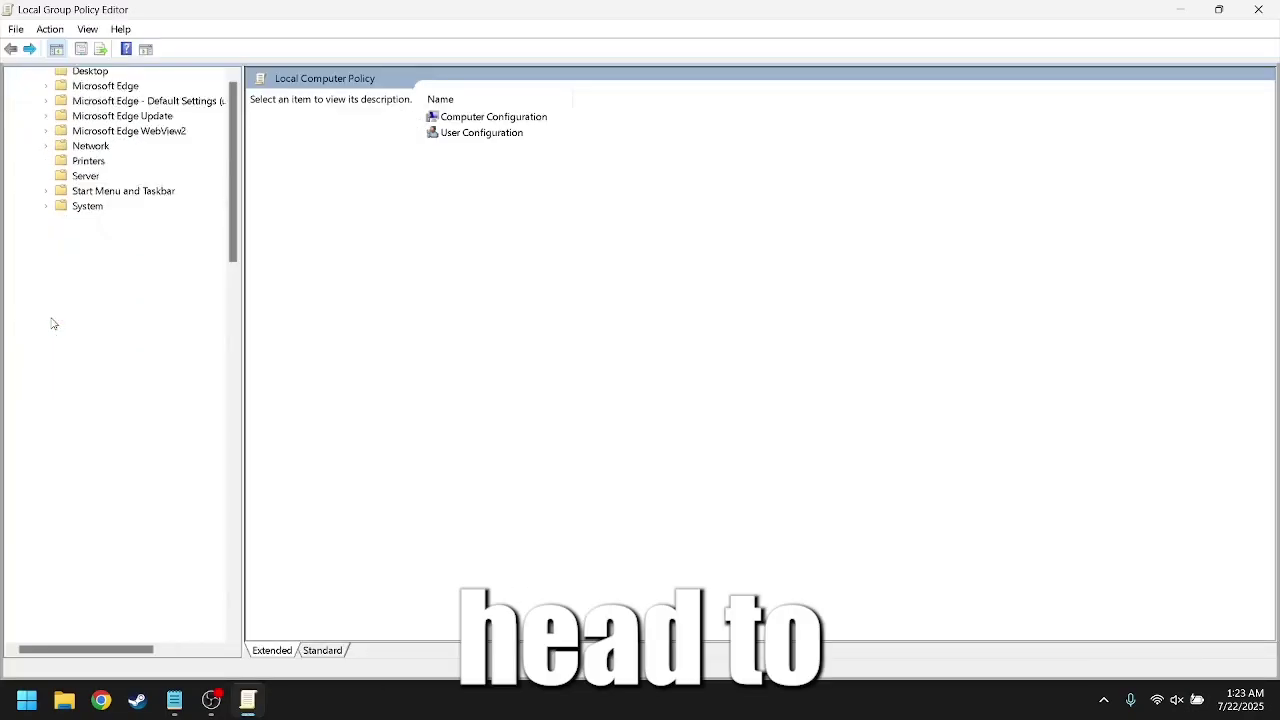
left_click(115, 256)
scroll(115, 262, "up", 2)
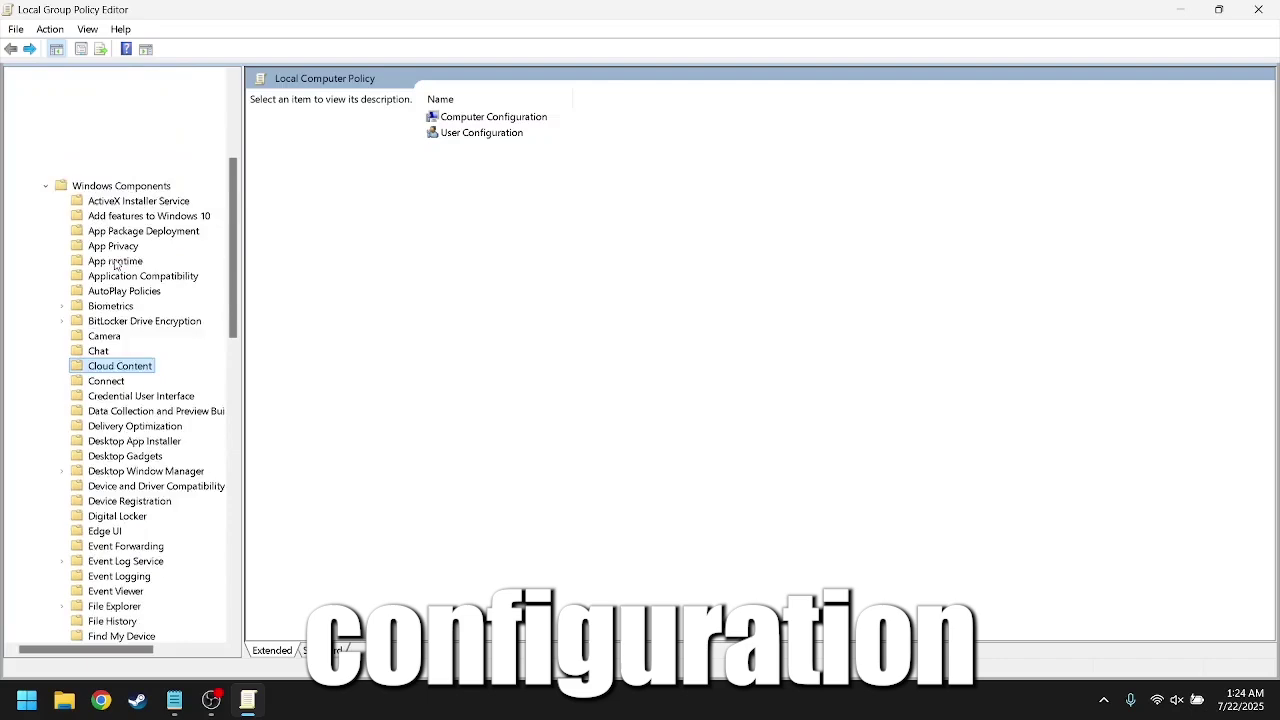
scroll(115, 262, "up", 3)
left_click(115, 256)
left_click(88, 303)
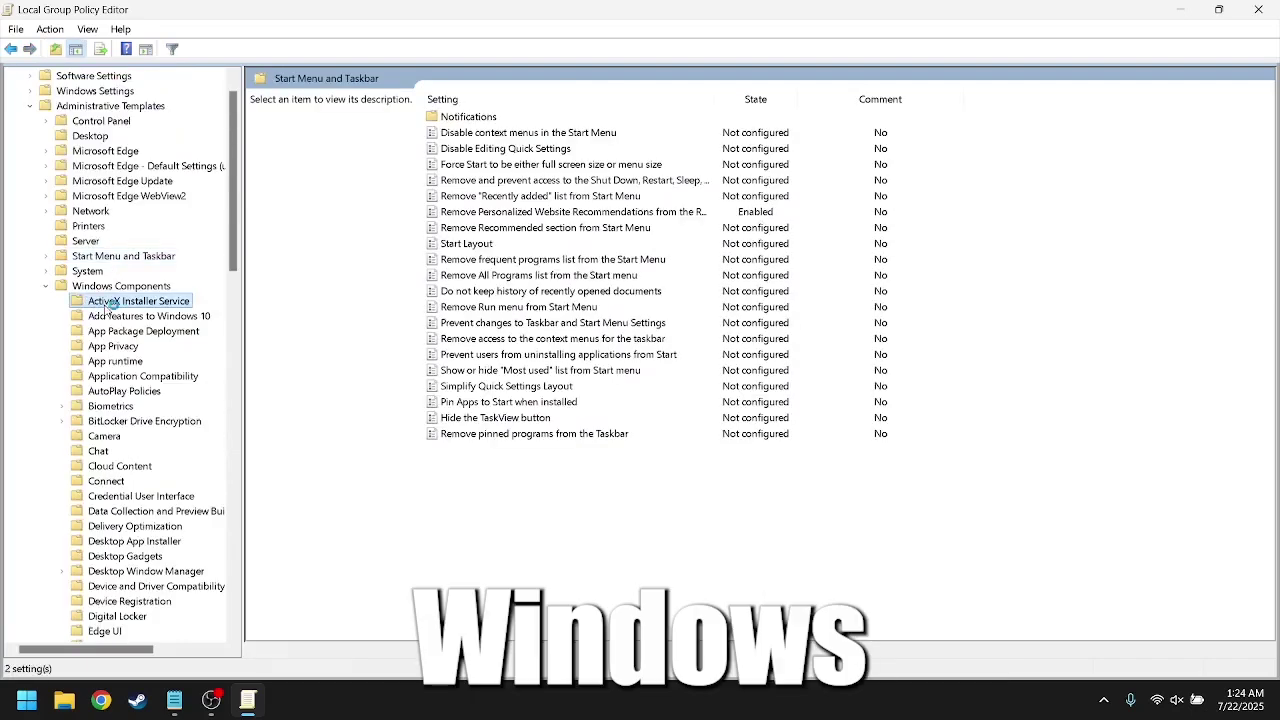
scroll(95, 306, "down", 13)
scroll(100, 308, "down", 1)
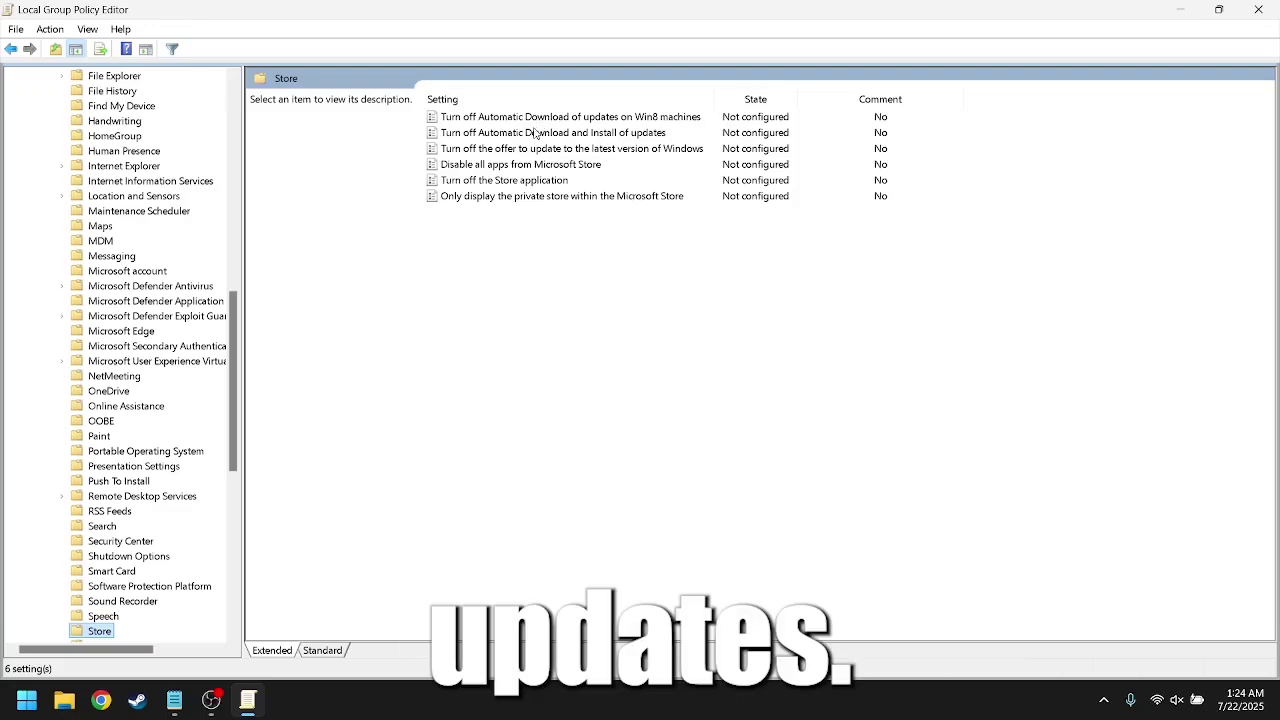
double_click(534, 132)
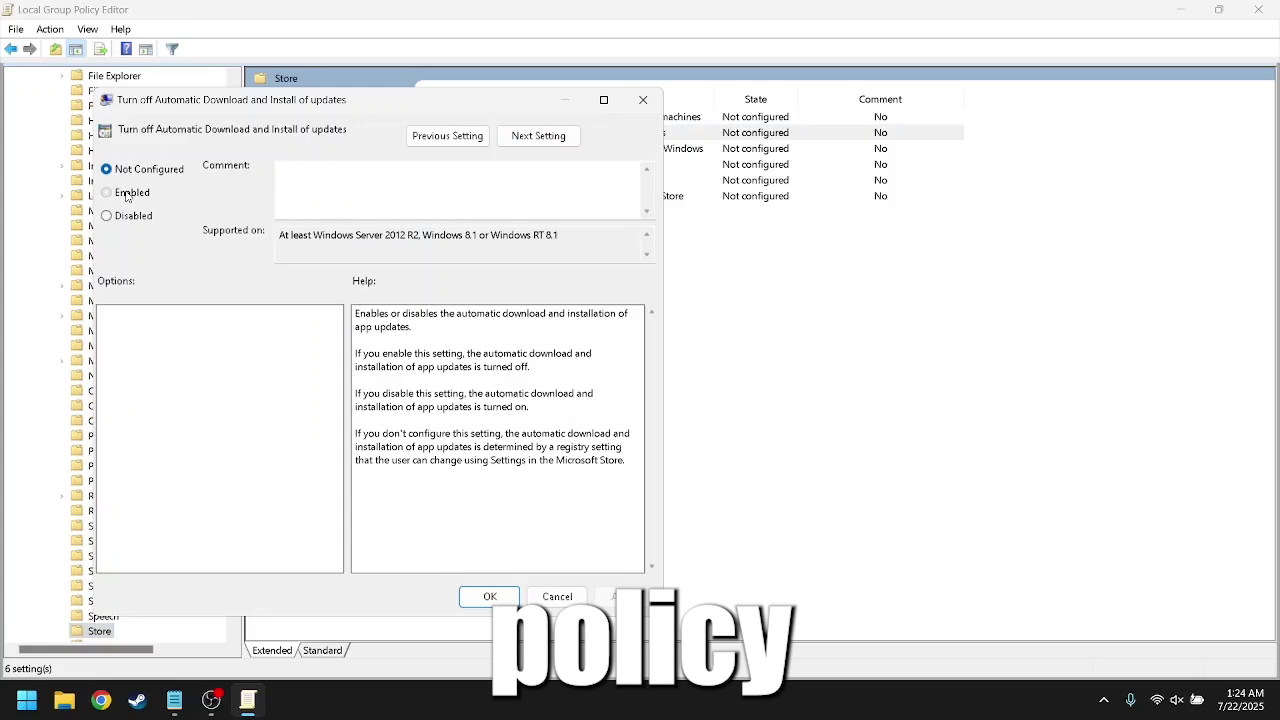
Step: Set 'Turn off Automatic Download and Install of updates' to Enabled
left_click(126, 194)
left_click(626, 596)
left_click(490, 596)
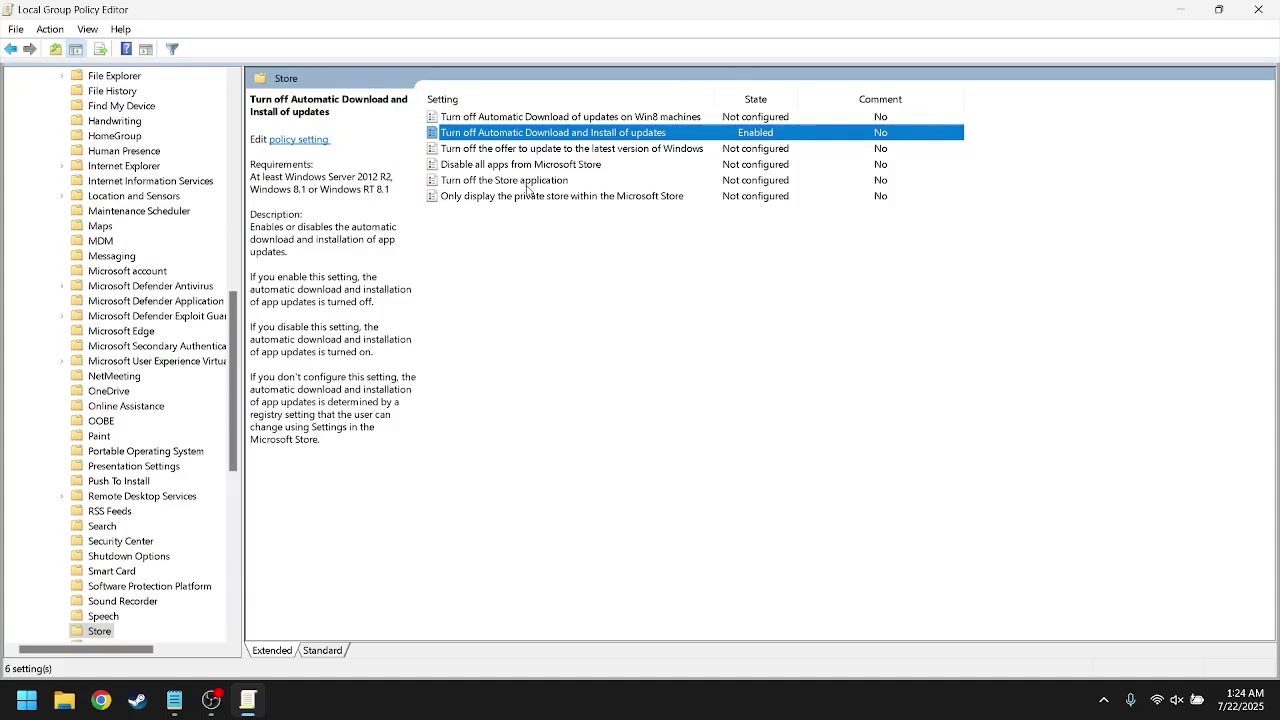
Step: Set 'Turn off the Store application' to Enabled
double_click(527, 184)
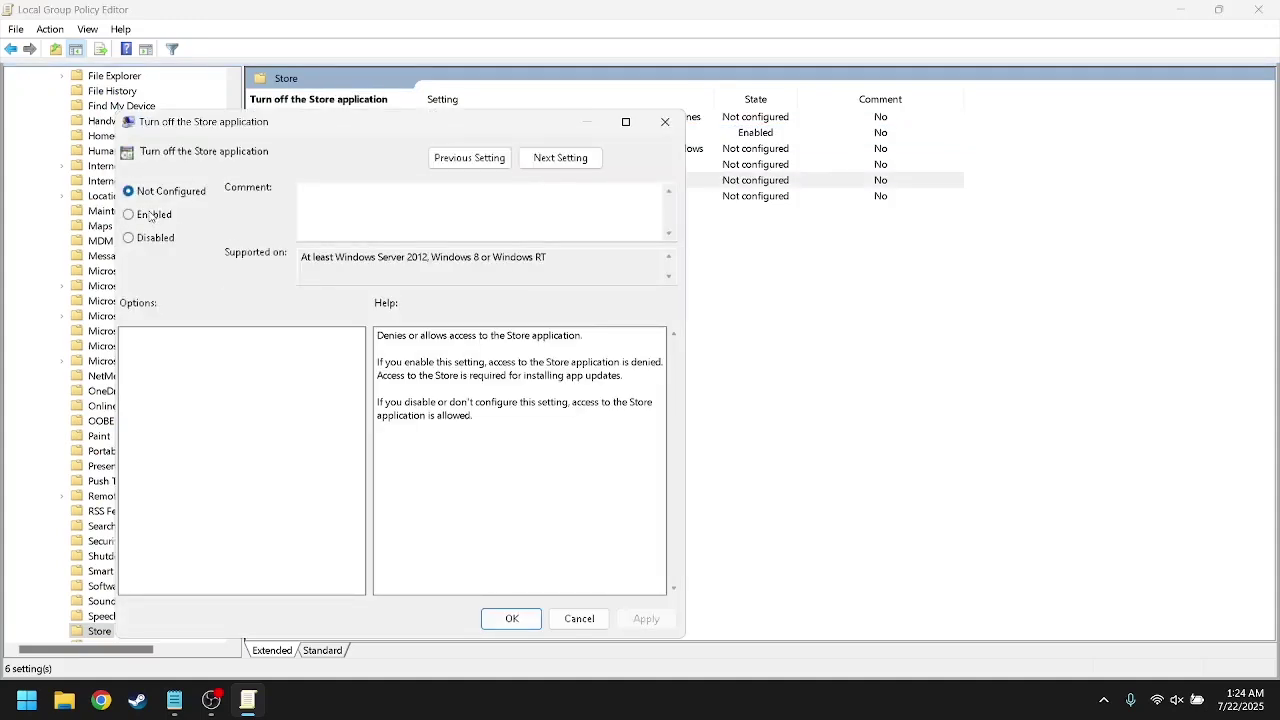
left_click(646, 619)
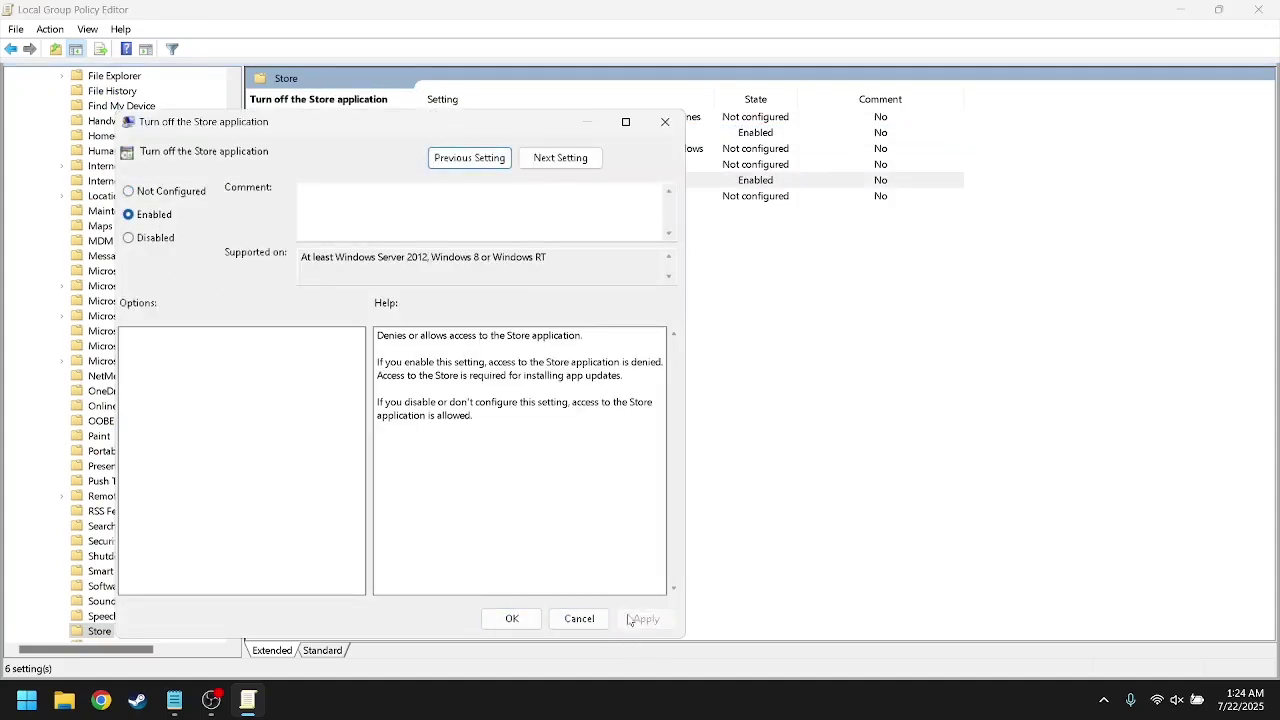
left_click(512, 618)
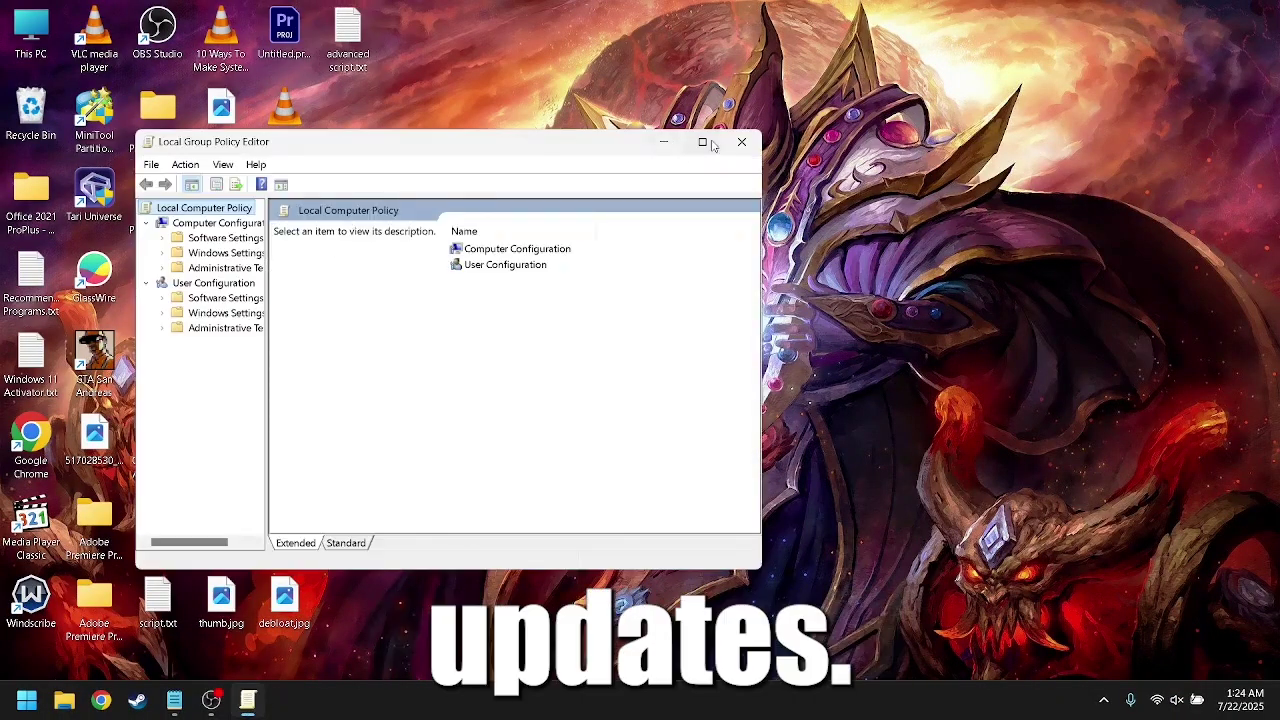
Step: Maximize the editor, widen the tree pane, and show the Delivery Optimization policies
left_click(704, 143)
left_click_drag(128, 257, 208, 256)
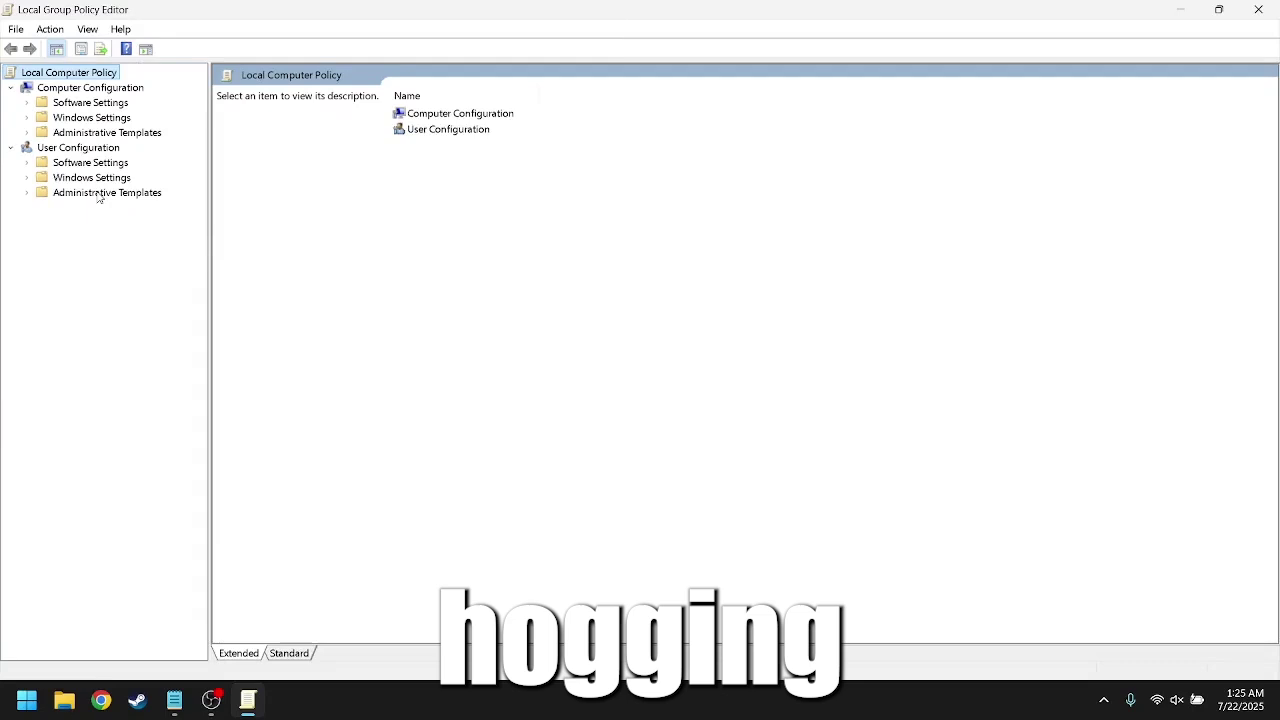
left_click(26, 132)
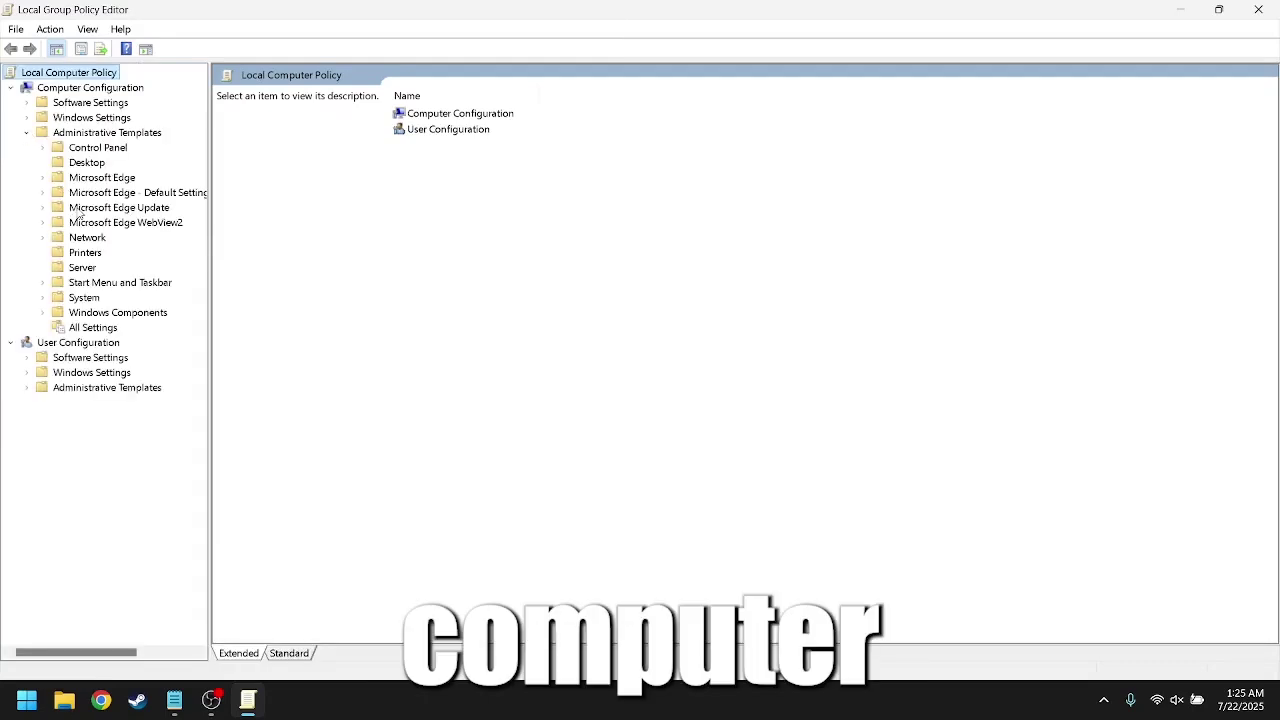
left_click(43, 312)
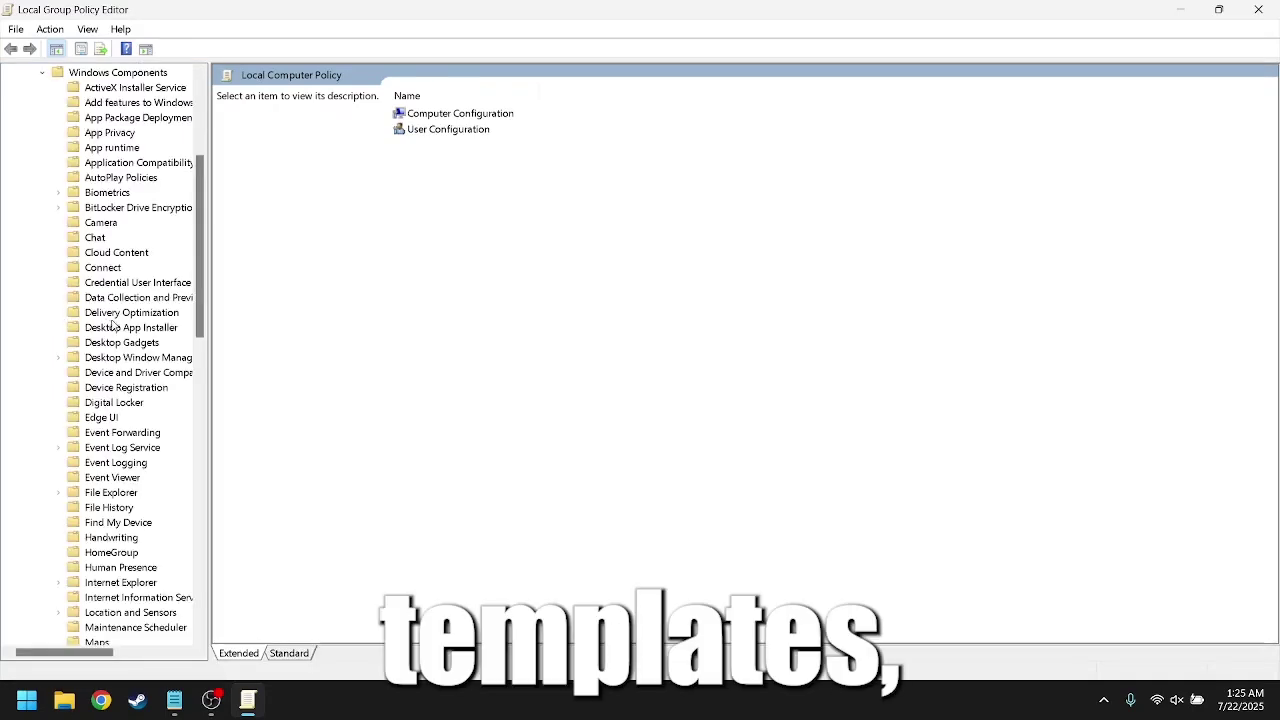
left_click(121, 314)
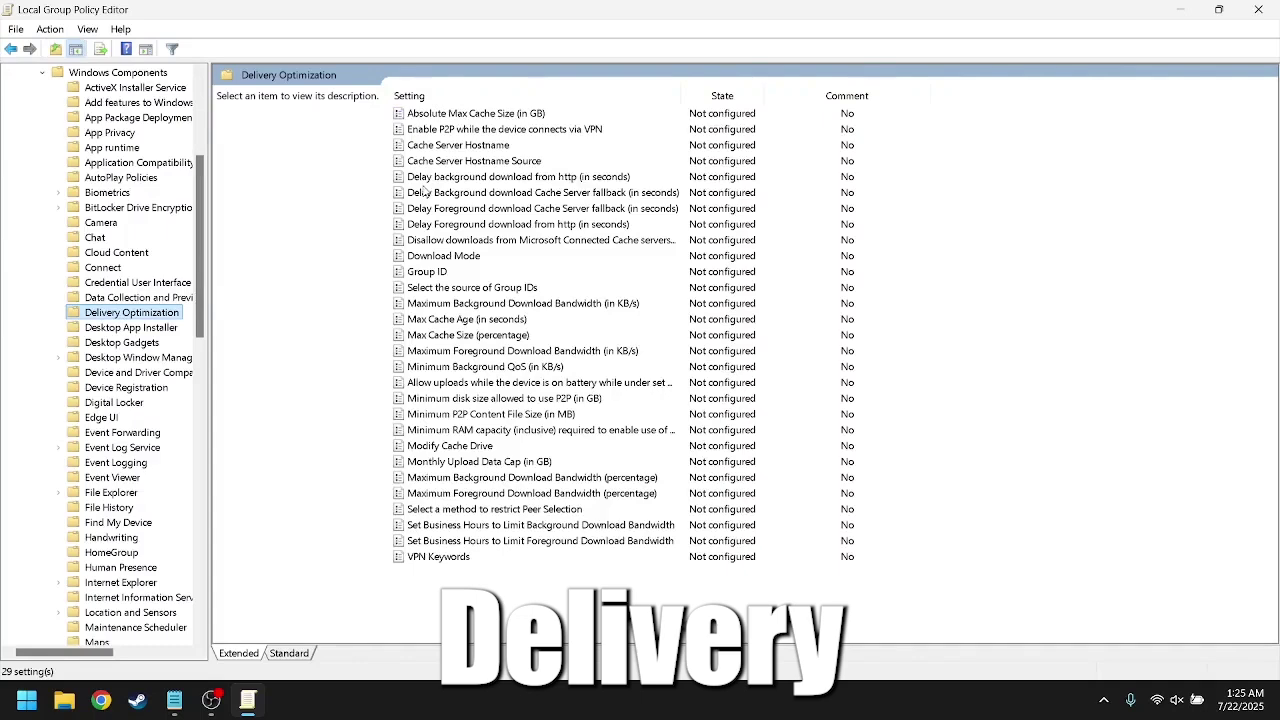
Step: Enable Download Mode with HTTP only (0) and apply it
double_click(446, 256)
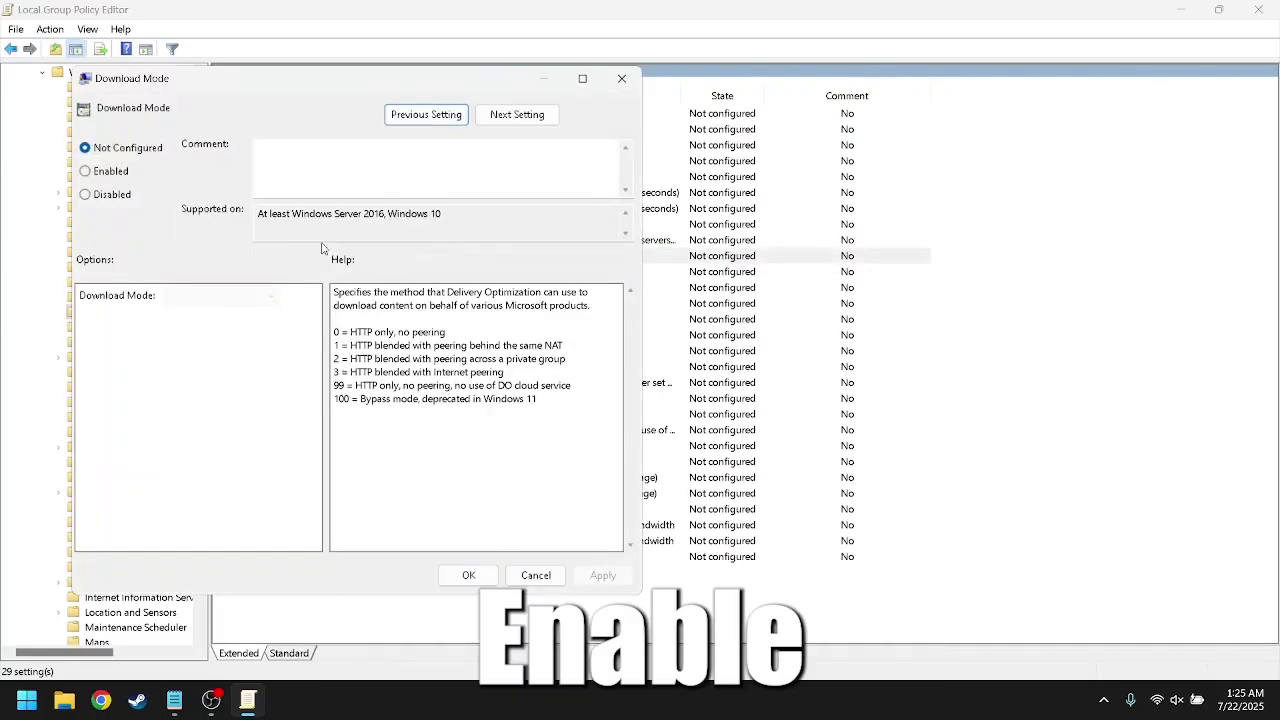
left_click(113, 171)
left_click(206, 296)
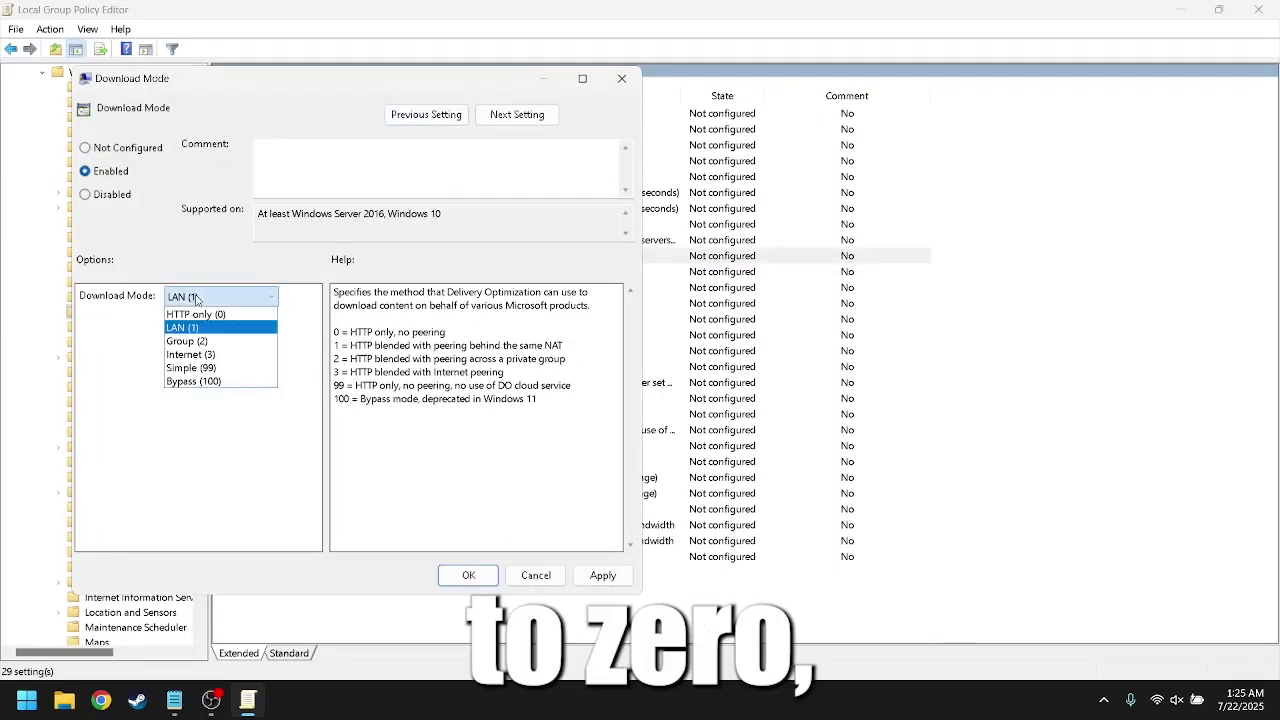
left_click(200, 314)
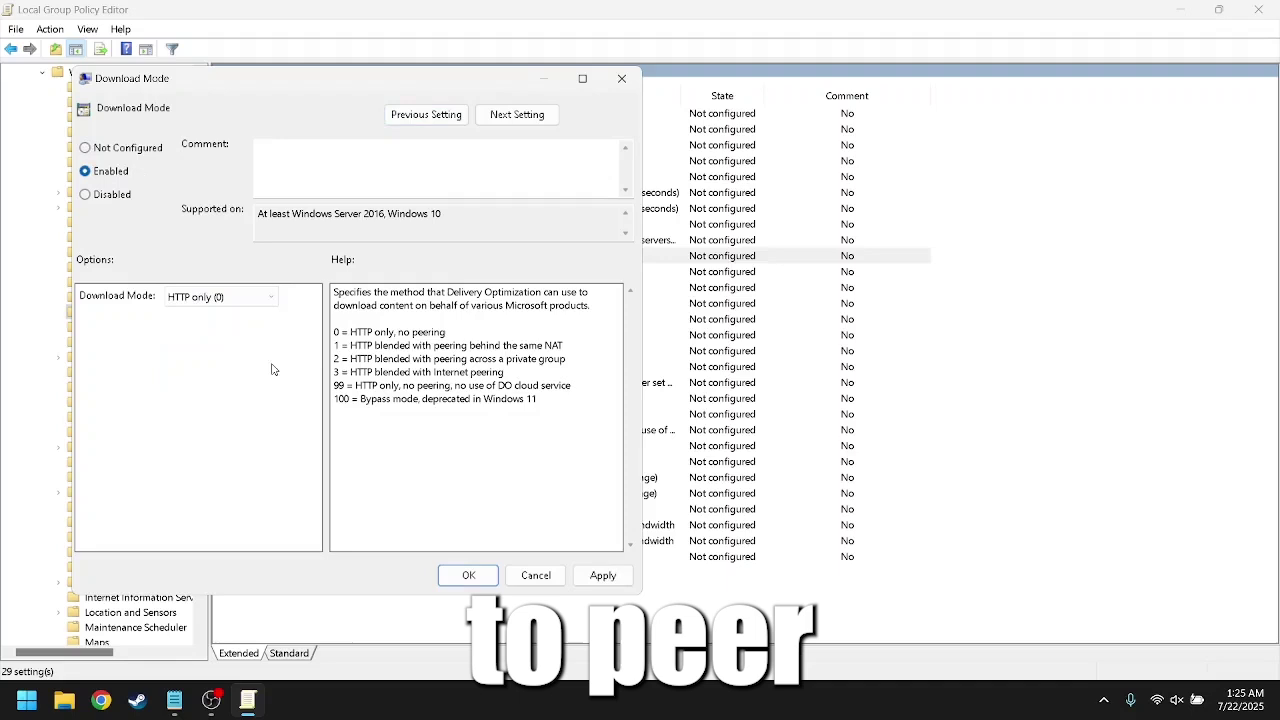
left_click(602, 575)
left_click(466, 575)
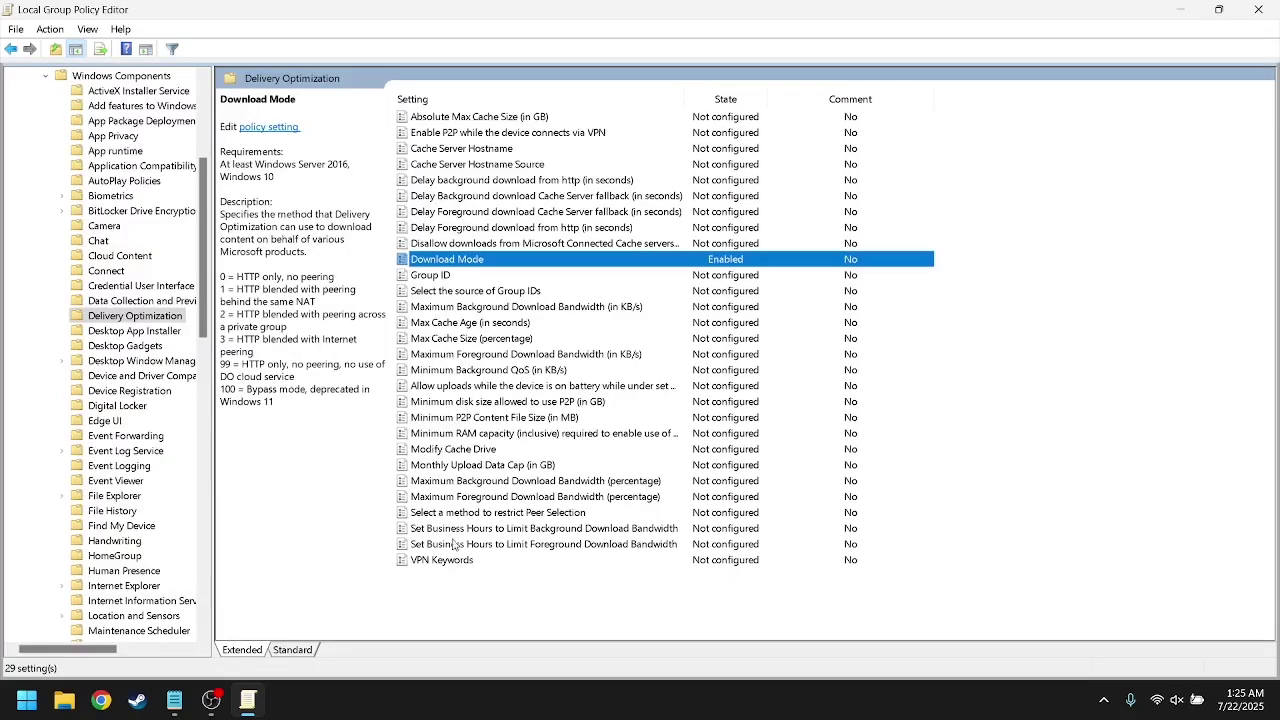
left_click(1259, 8)
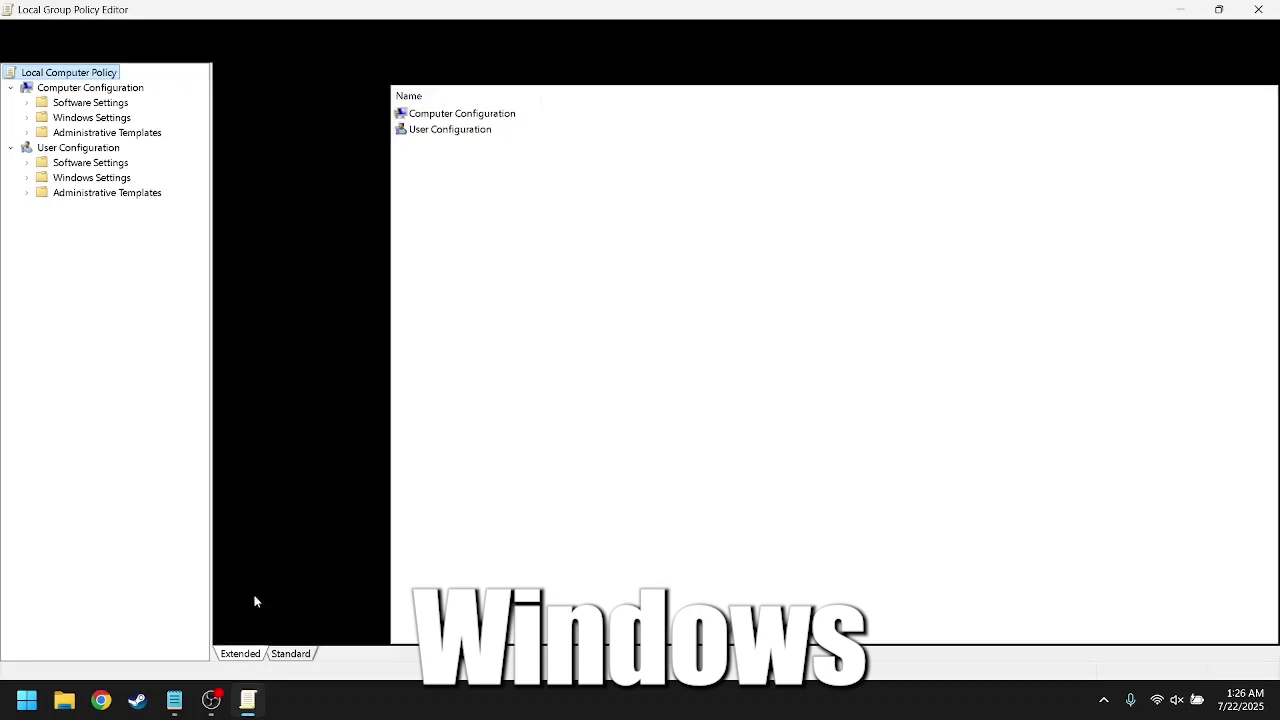
Step: Set Start Menu and Taskbar > Notifications' 'Turn off notifications network usage' to Enabled
left_click(28, 133)
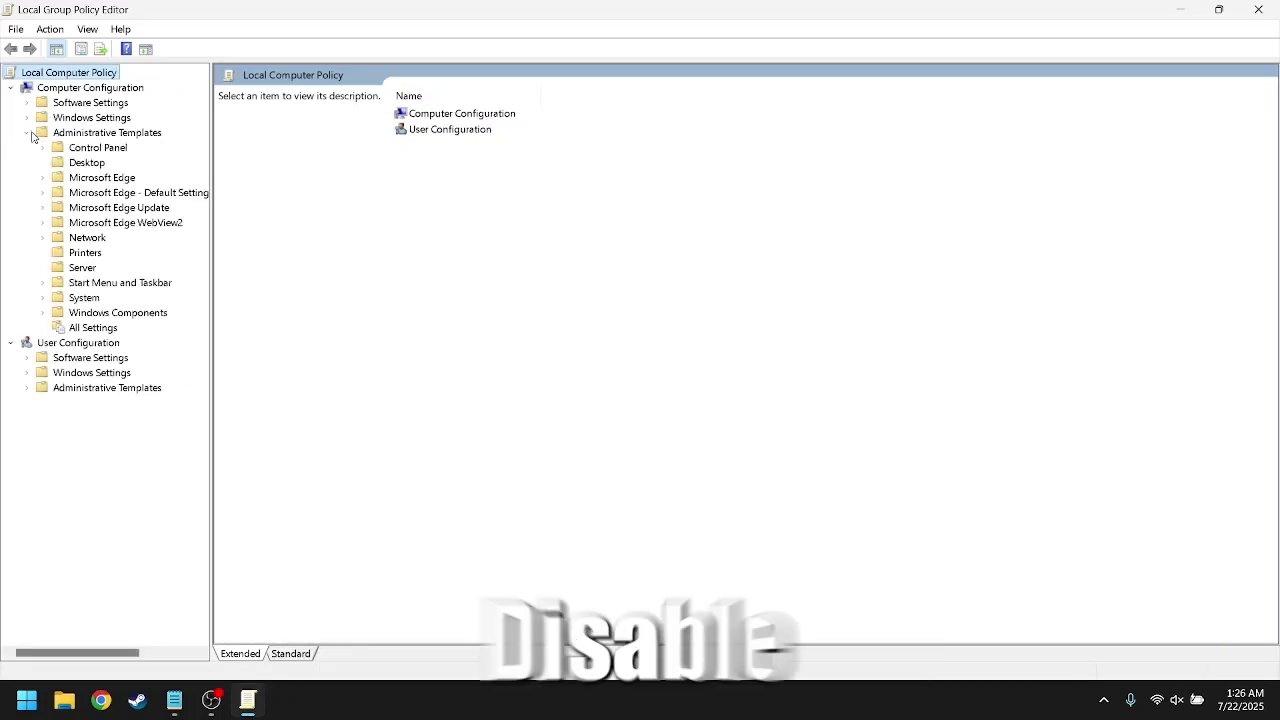
left_click(85, 284)
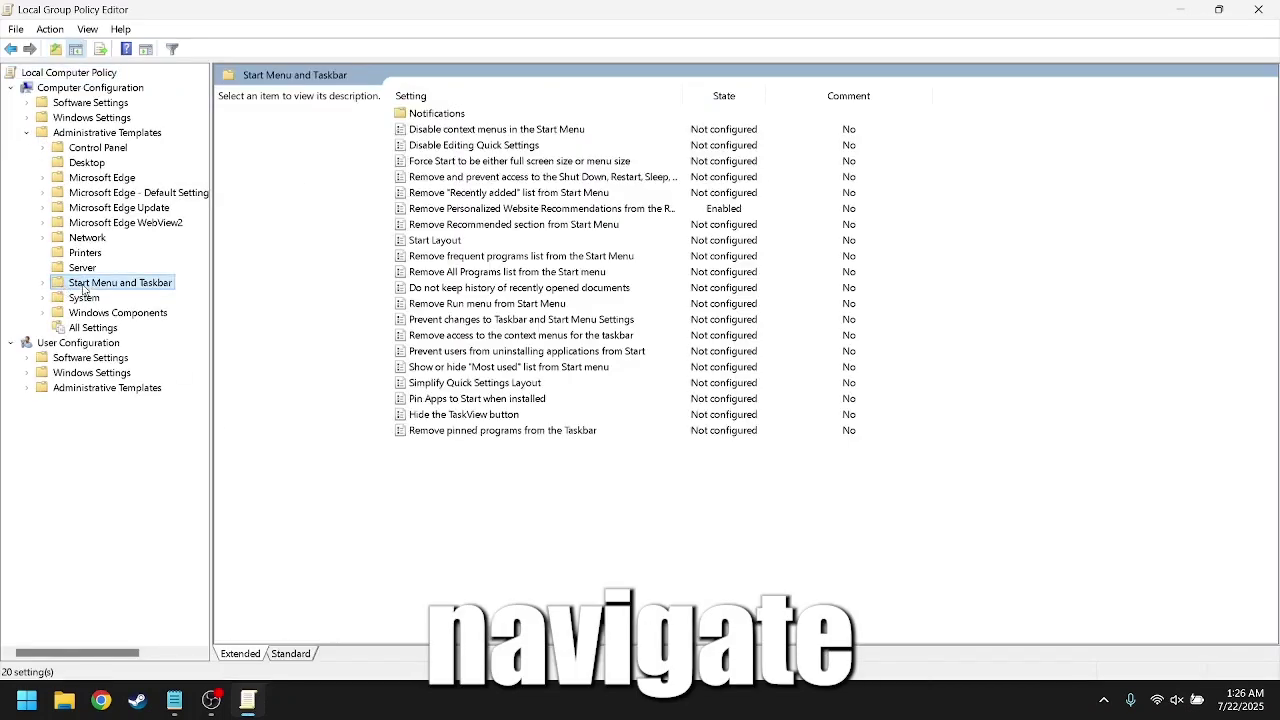
double_click(513, 115)
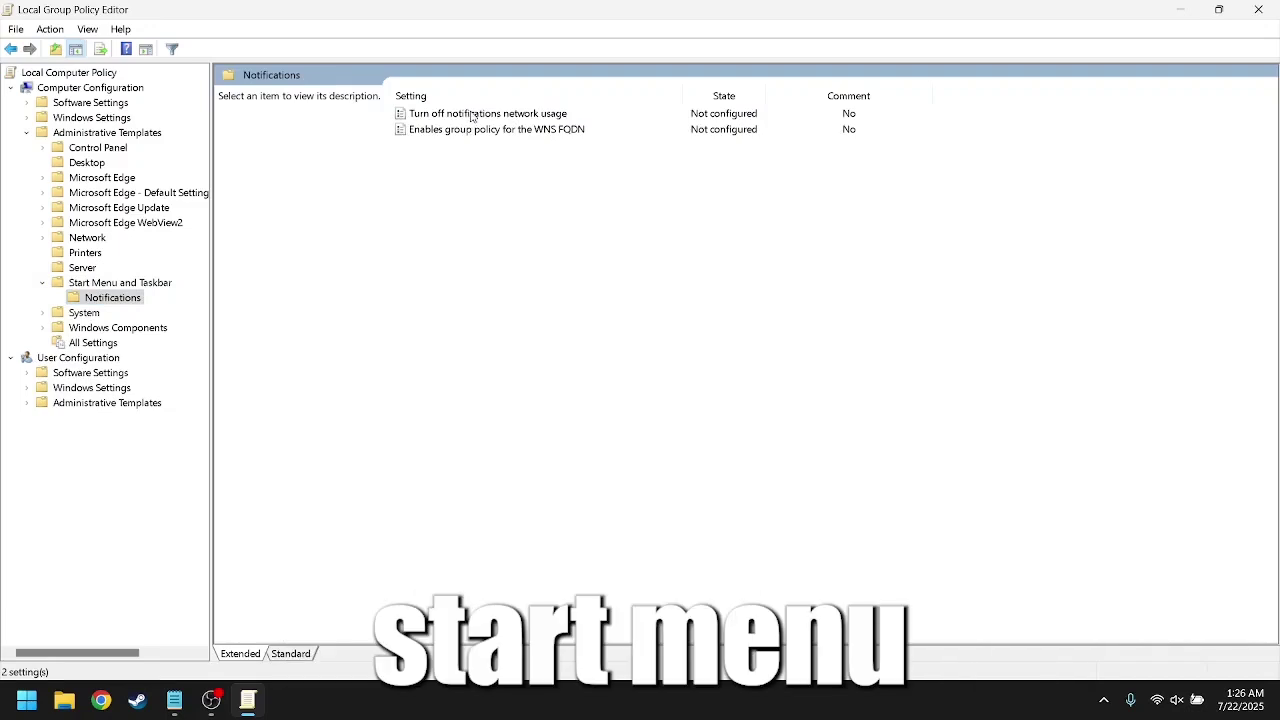
double_click(472, 116)
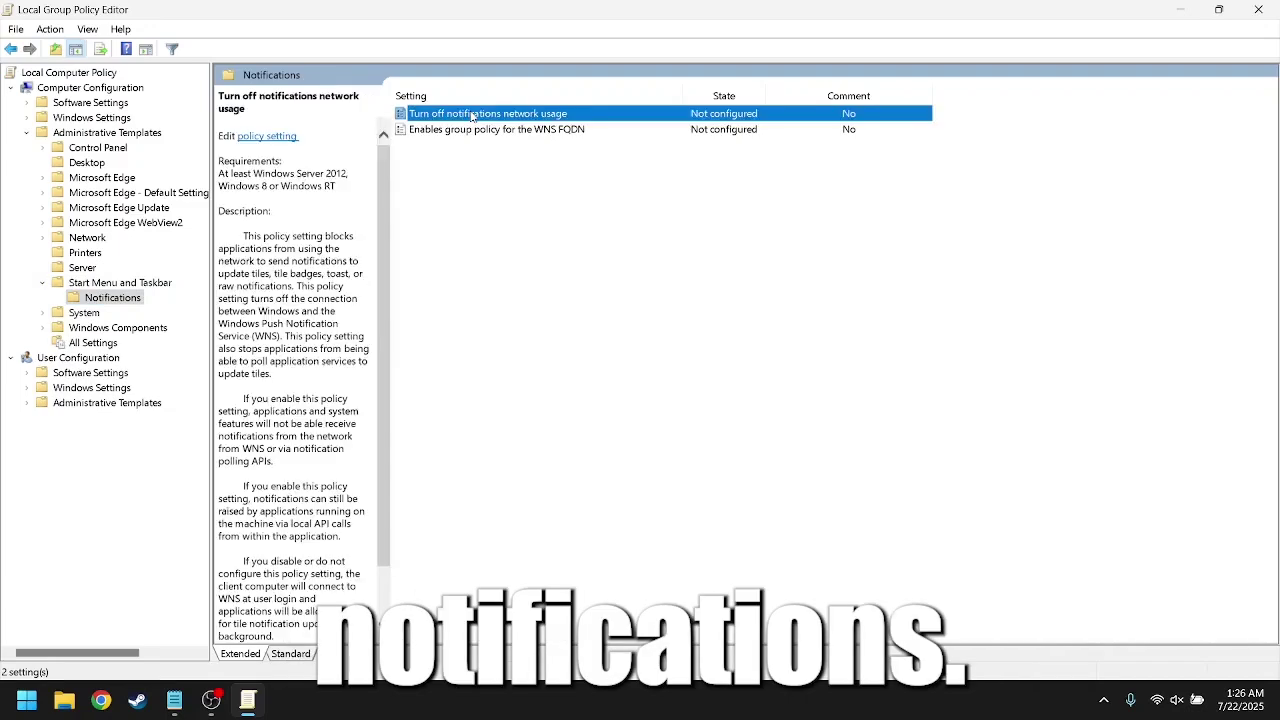
left_click(42, 128)
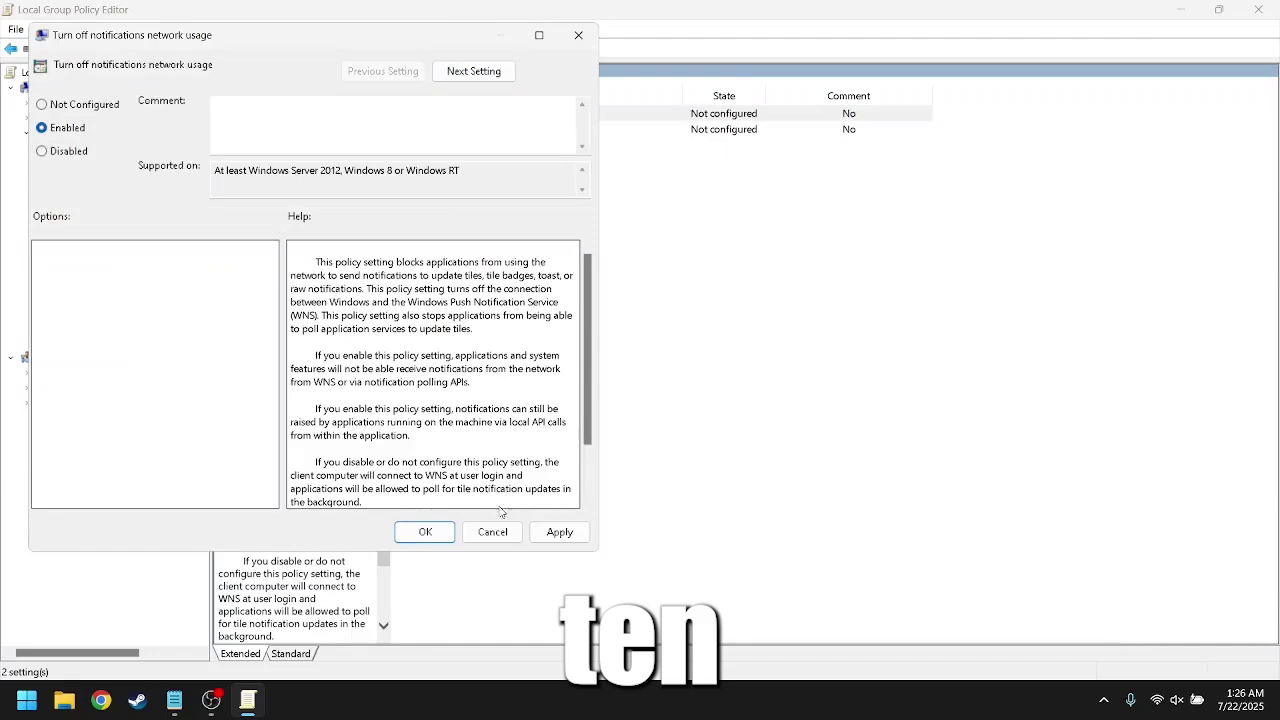
left_click(561, 535)
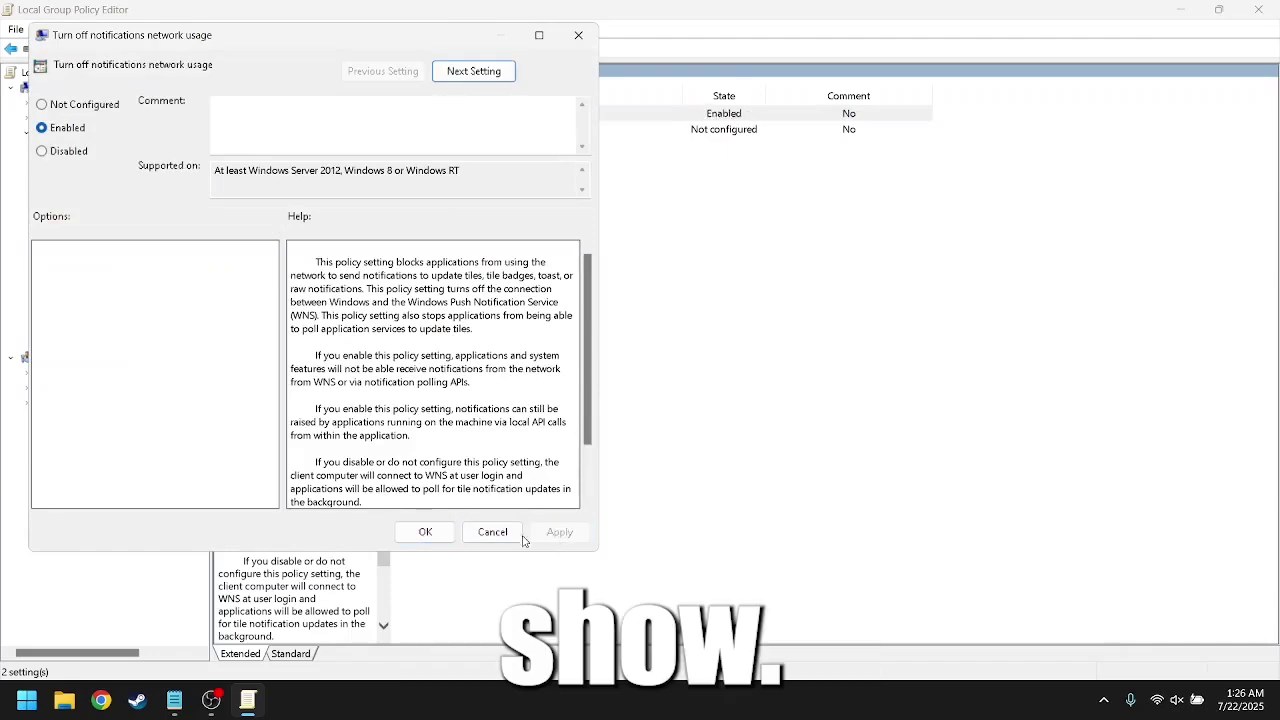
left_click(425, 532)
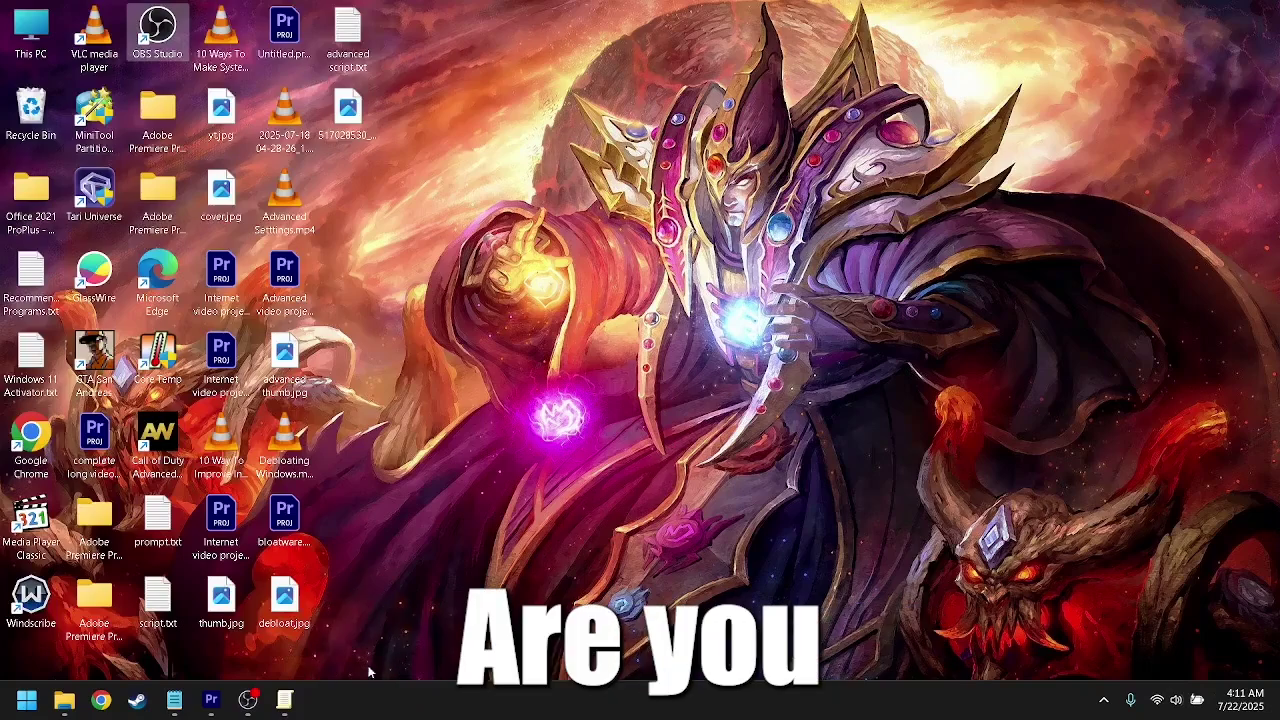
mouse_move(285, 700)
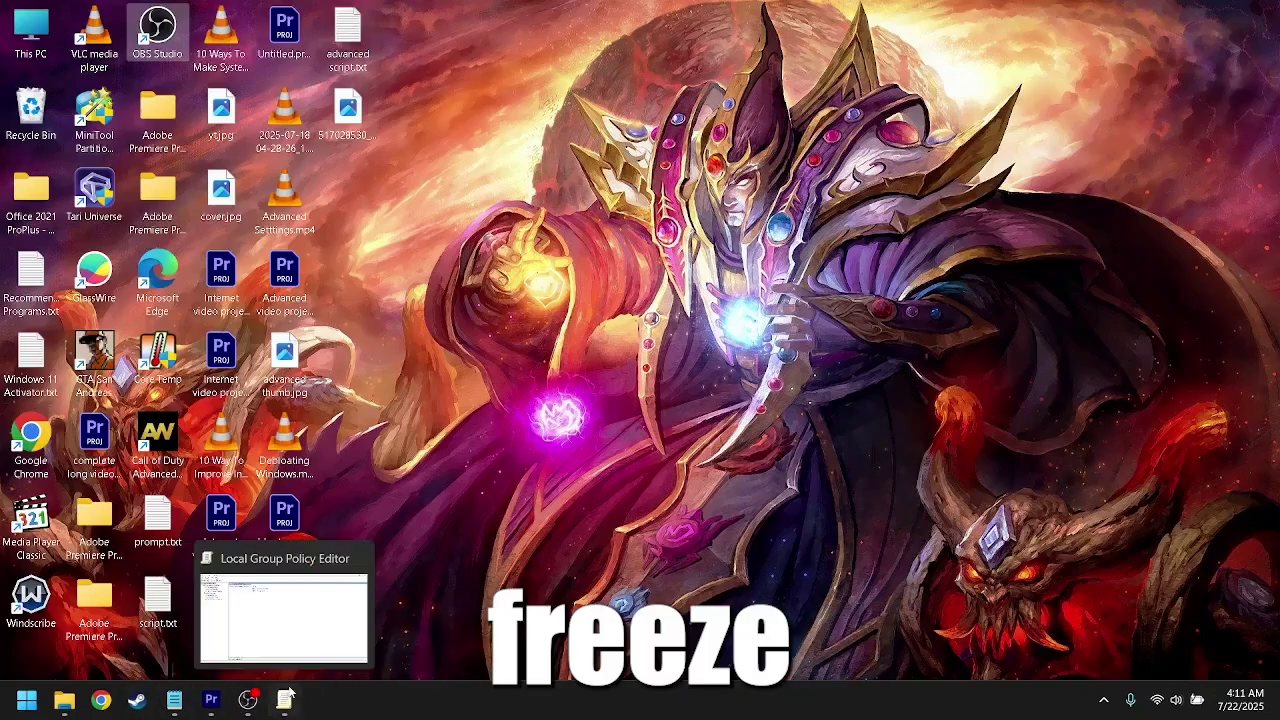
left_click(285, 621)
left_click(28, 132)
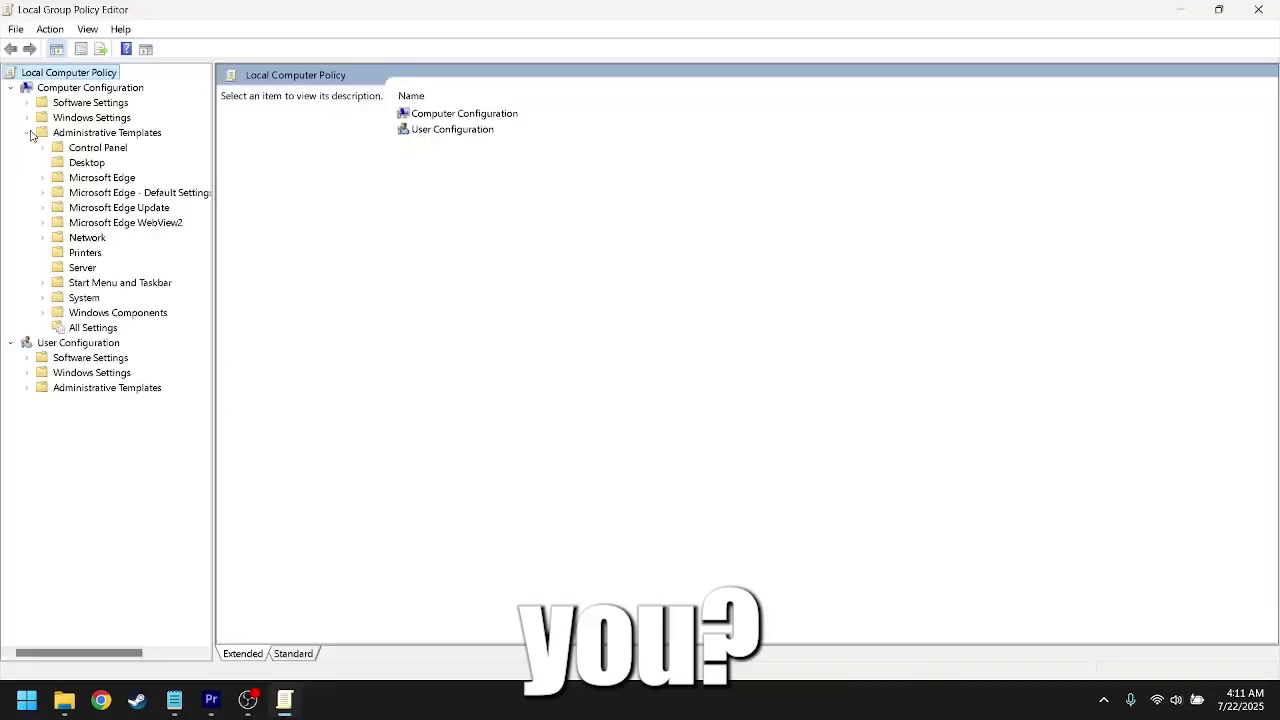
left_click(44, 298)
left_click(82, 300)
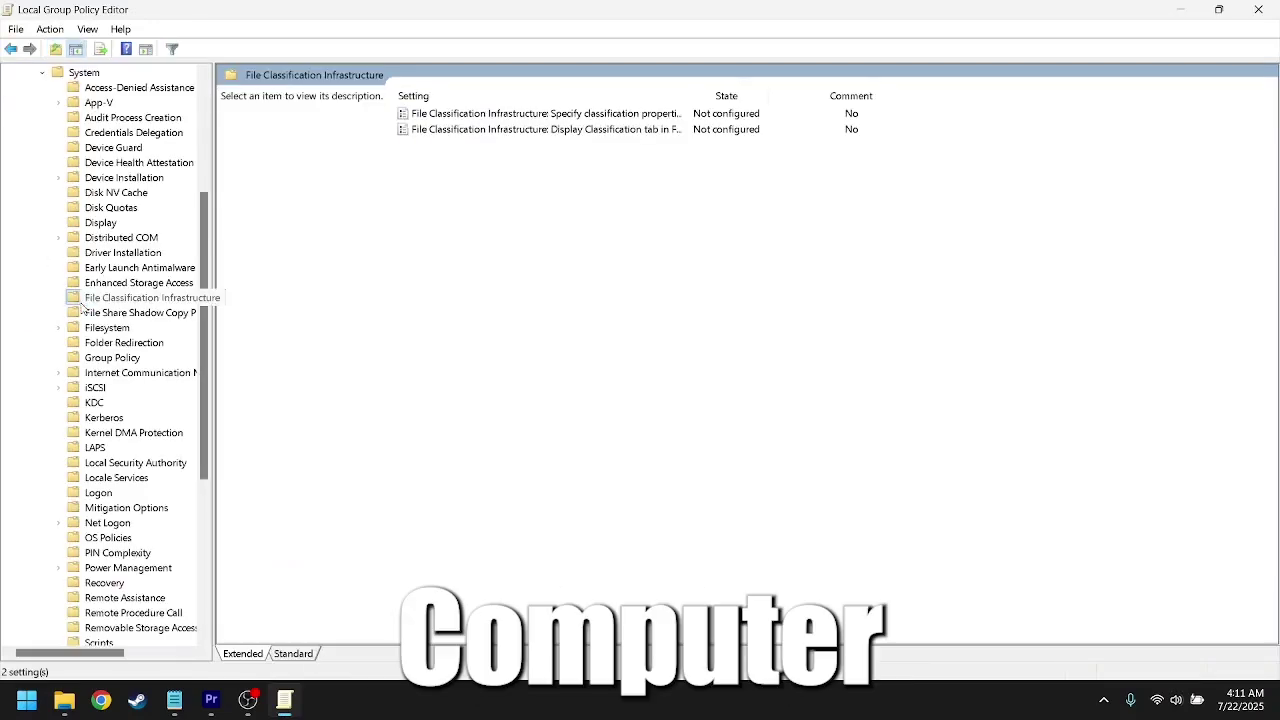
left_click(114, 254)
type("power")
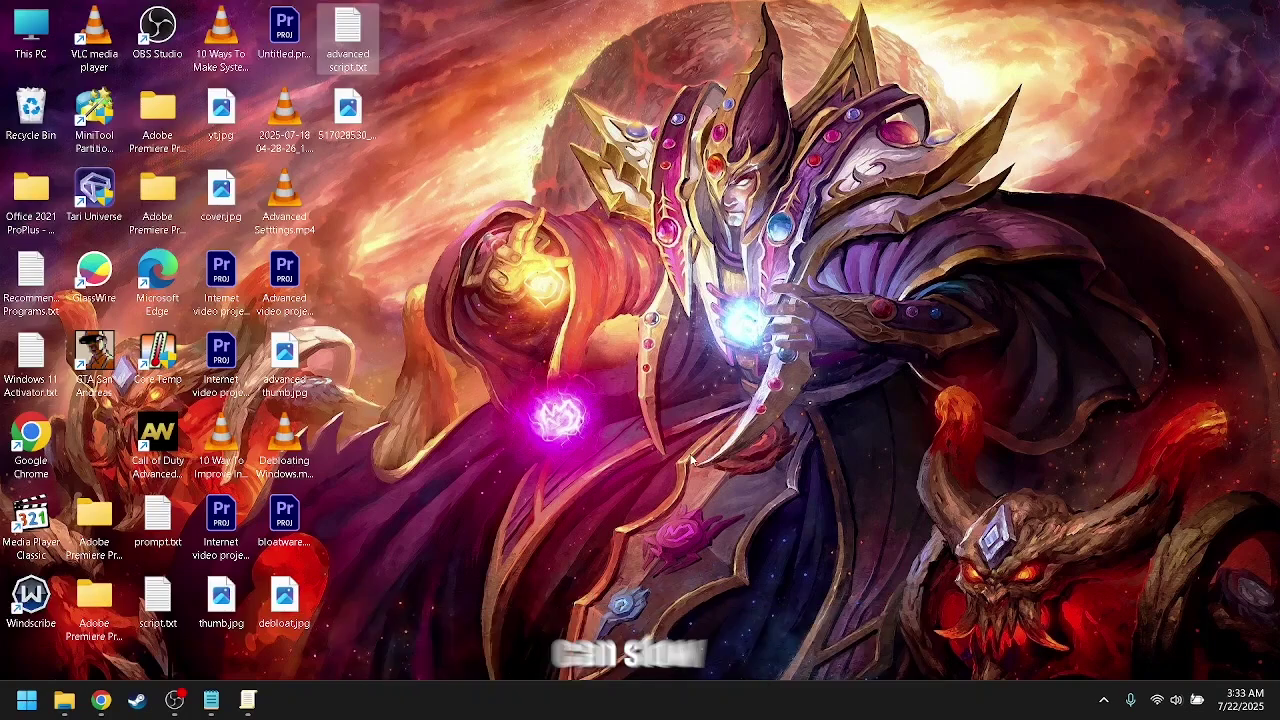
Step: Restore the editor and show Network > BITS, listing its 17 policies
left_click(250, 702)
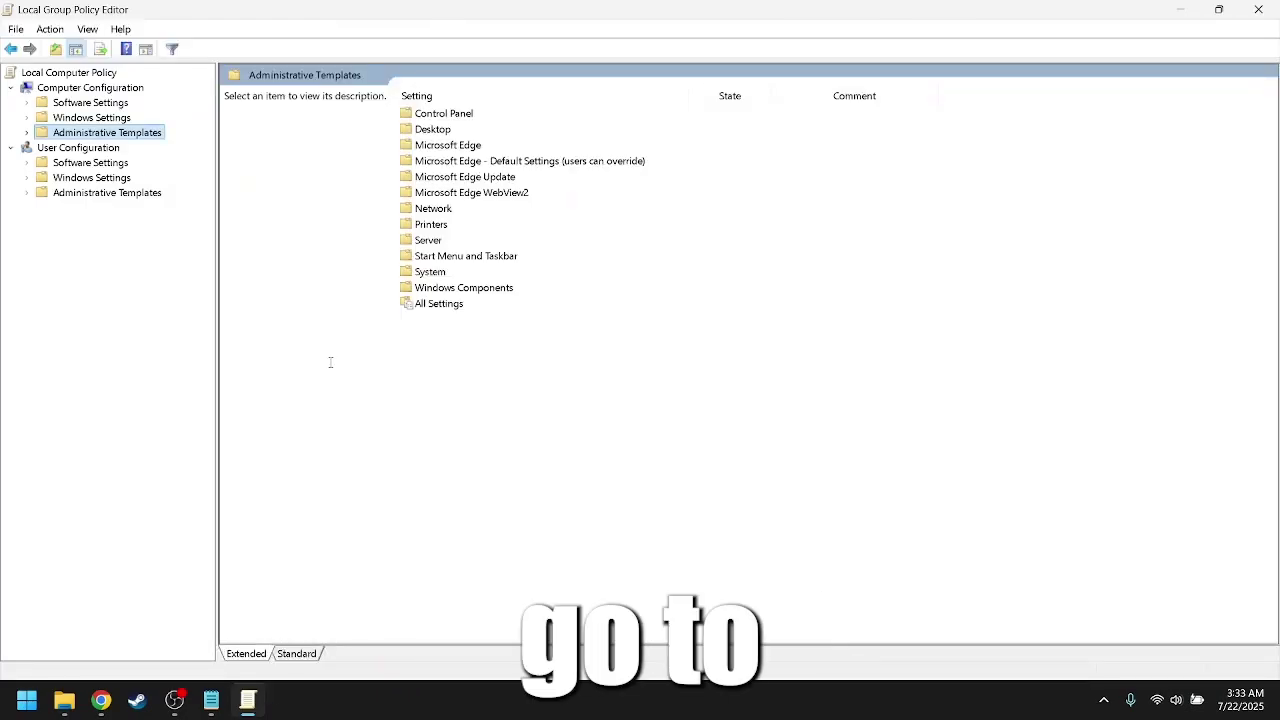
left_click(26, 132)
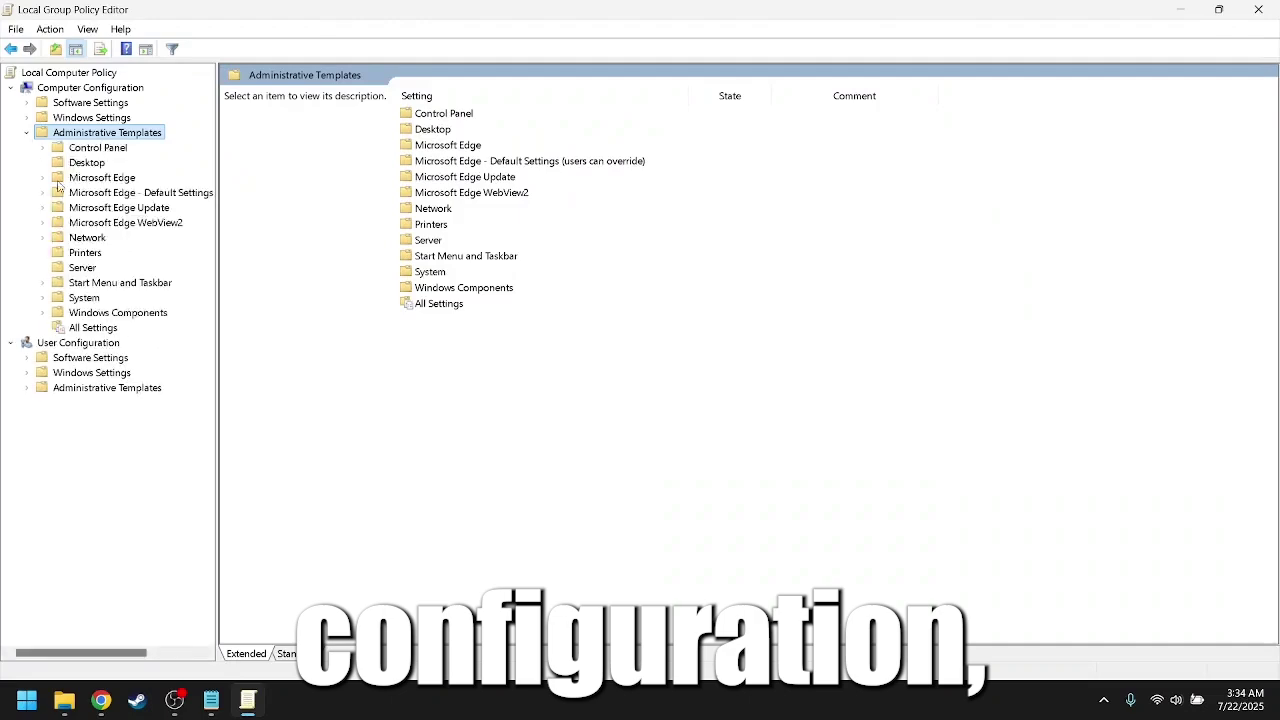
left_click(43, 238)
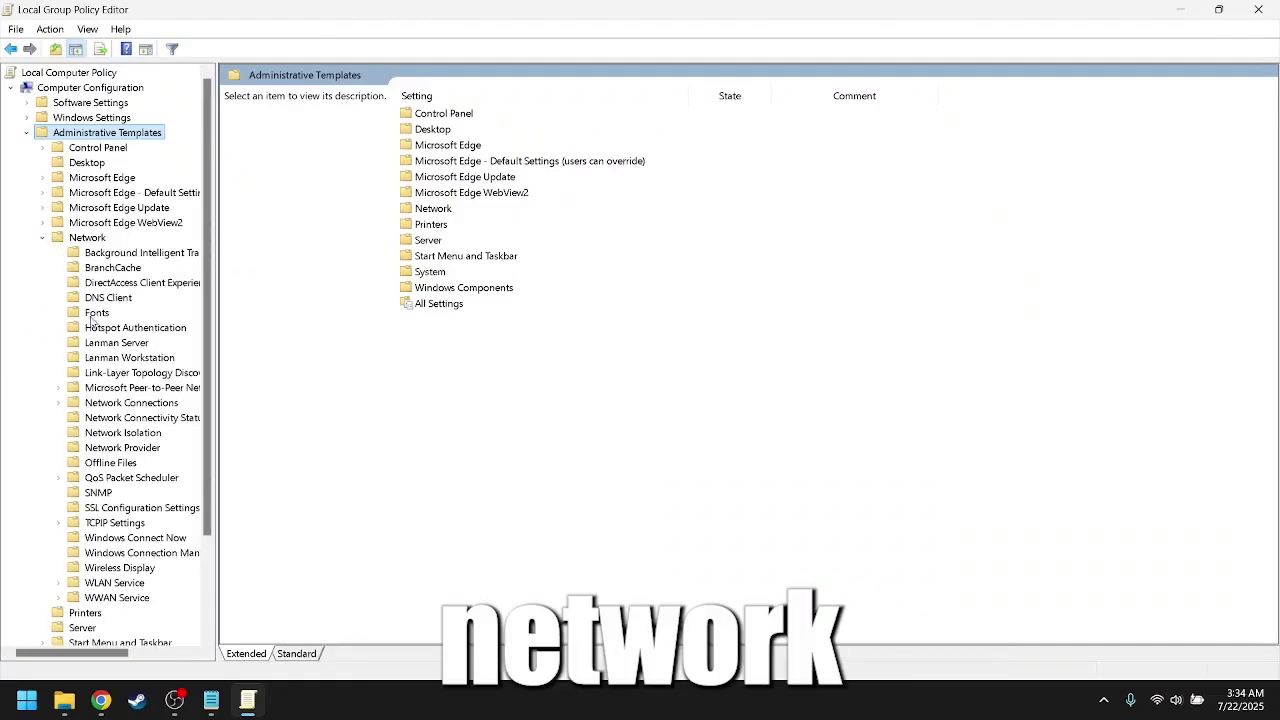
left_click(111, 253)
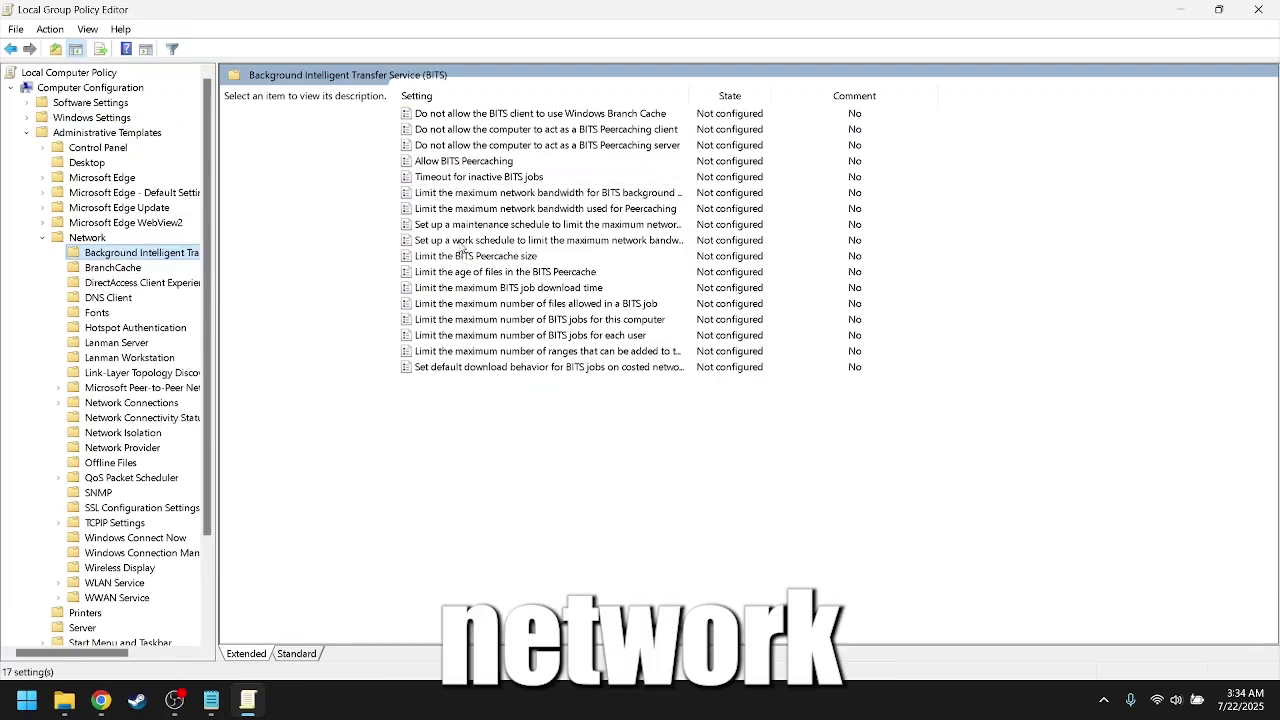
Step: Enable 'Limit the maximum network bandwidth for BITS background transfers' with both rates at 5 Kbps
double_click(460, 195)
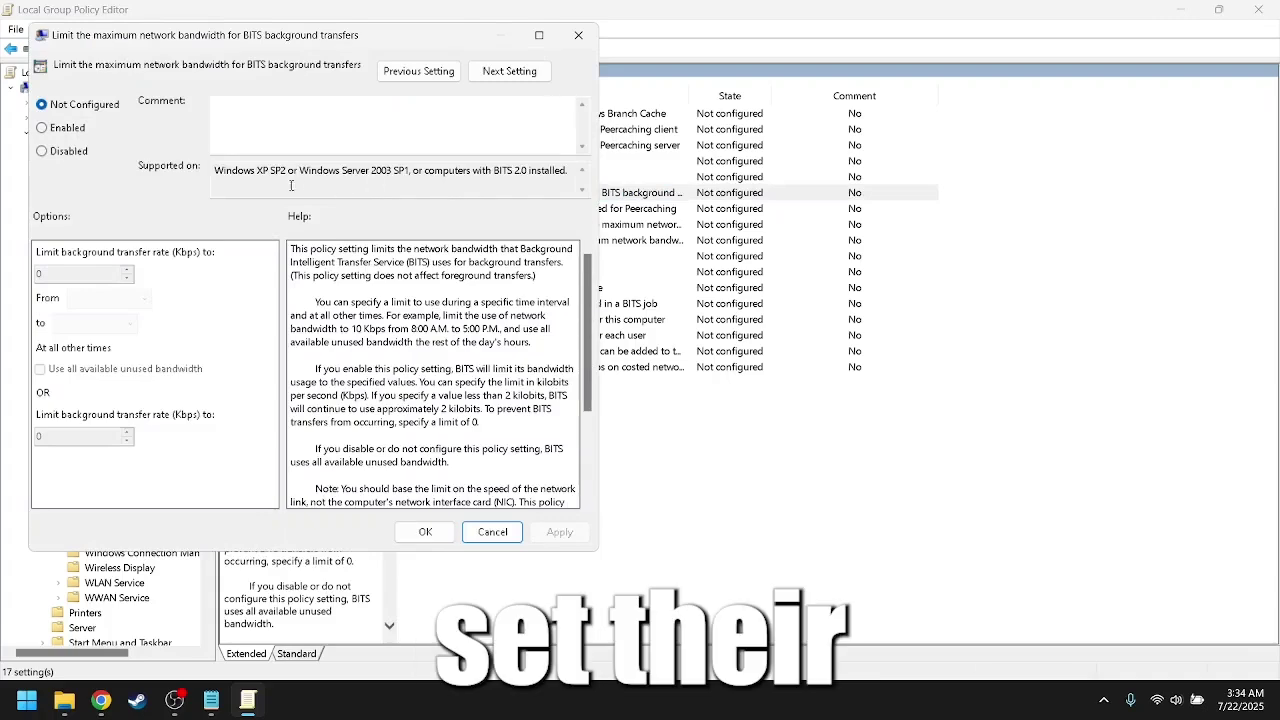
left_click(54, 133)
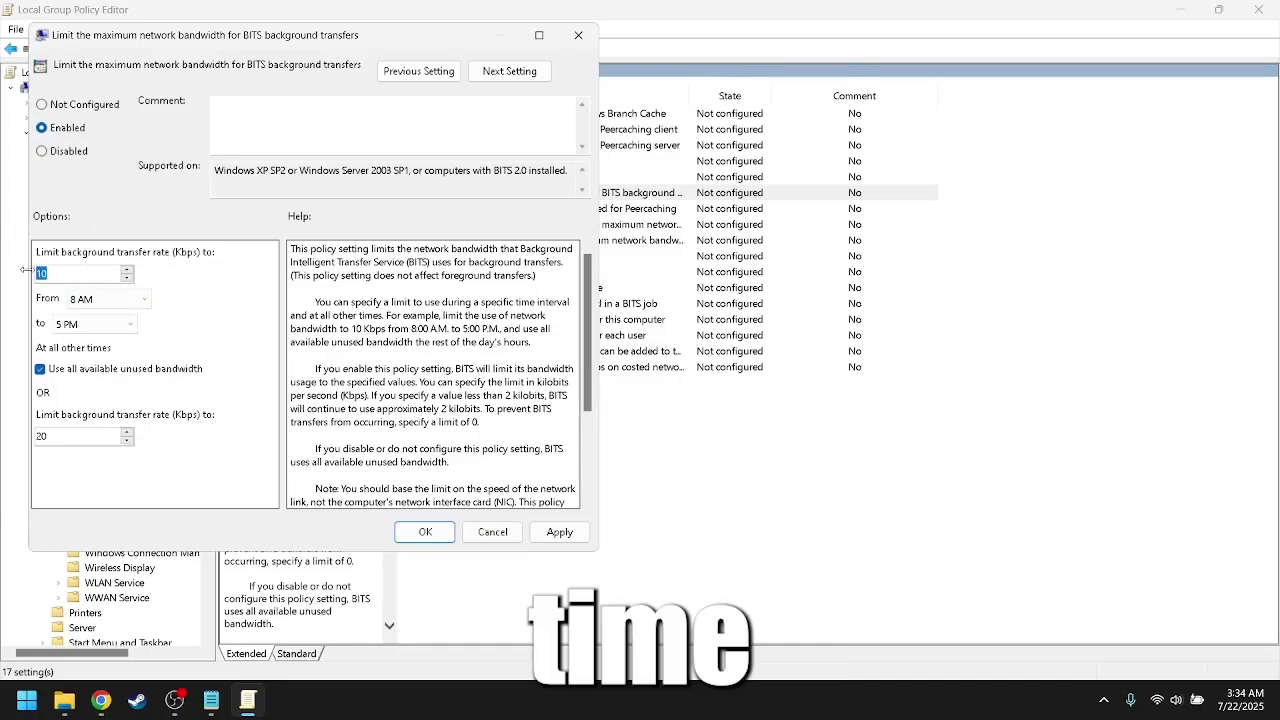
type("0")
left_click_drag(70, 437, 31, 449)
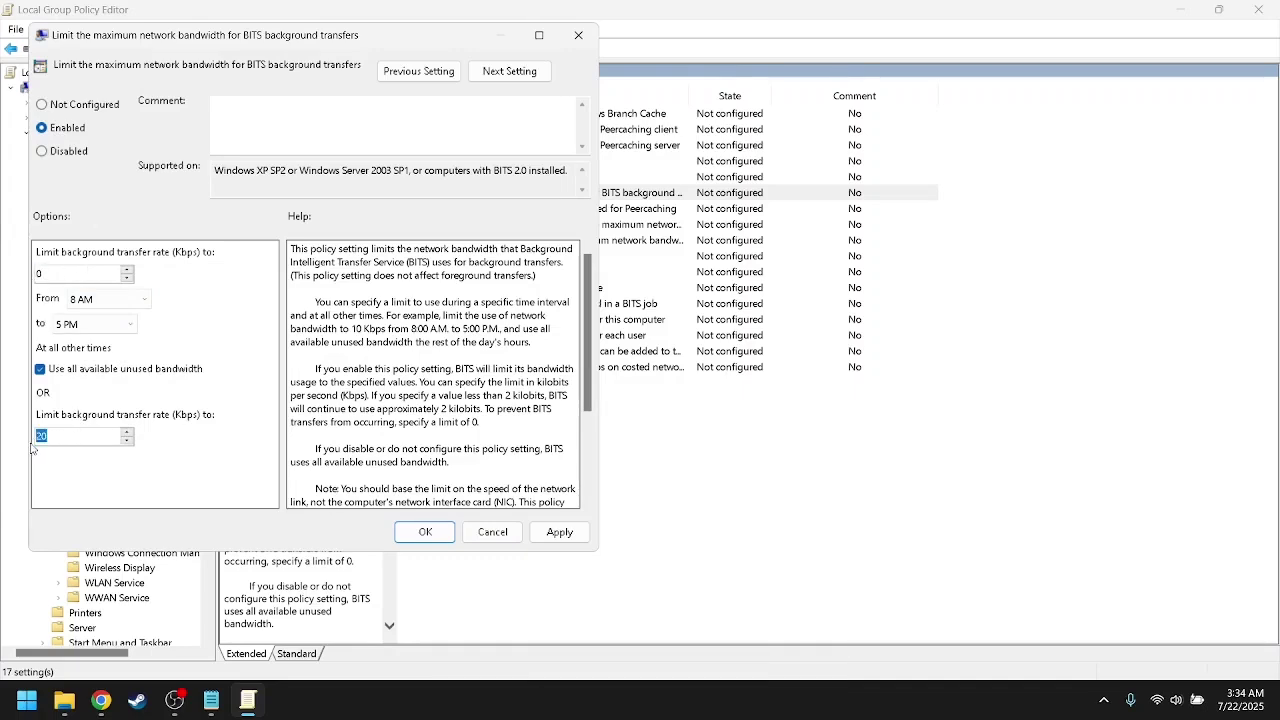
left_click(66, 275)
type("5")
left_click_drag(62, 432, 22, 438)
type("5")
left_click(545, 535)
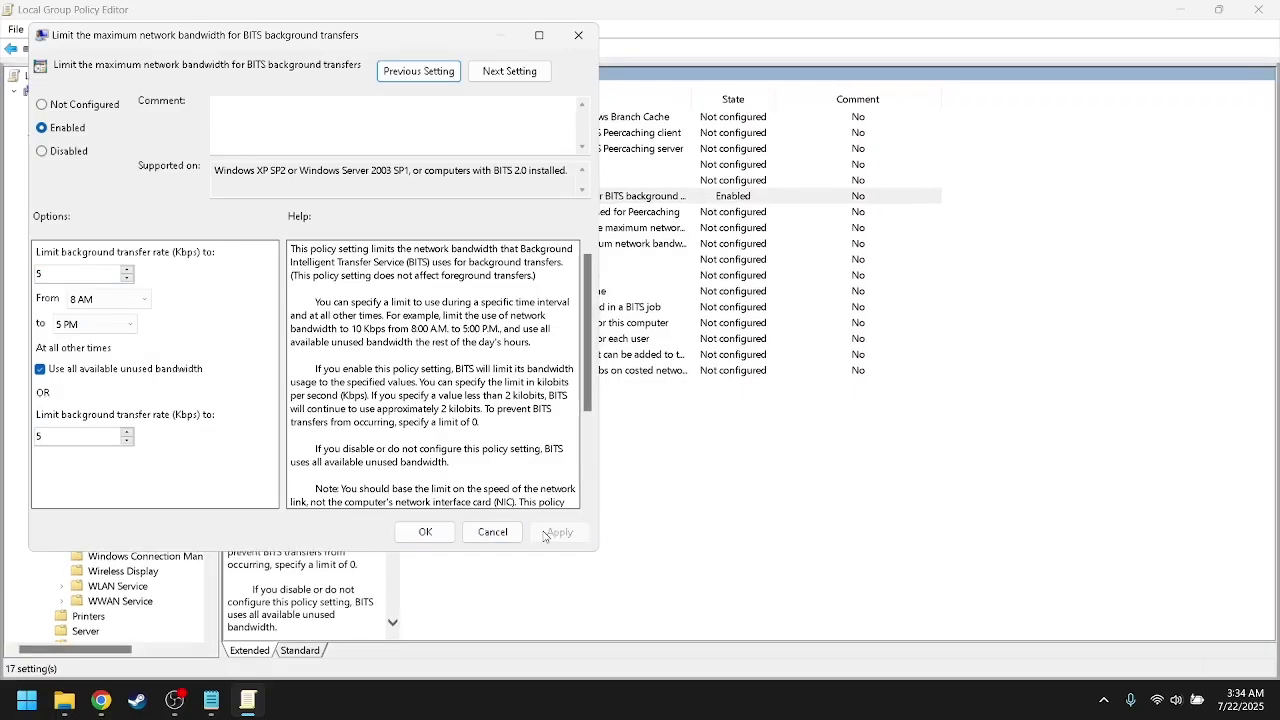
left_click(425, 532)
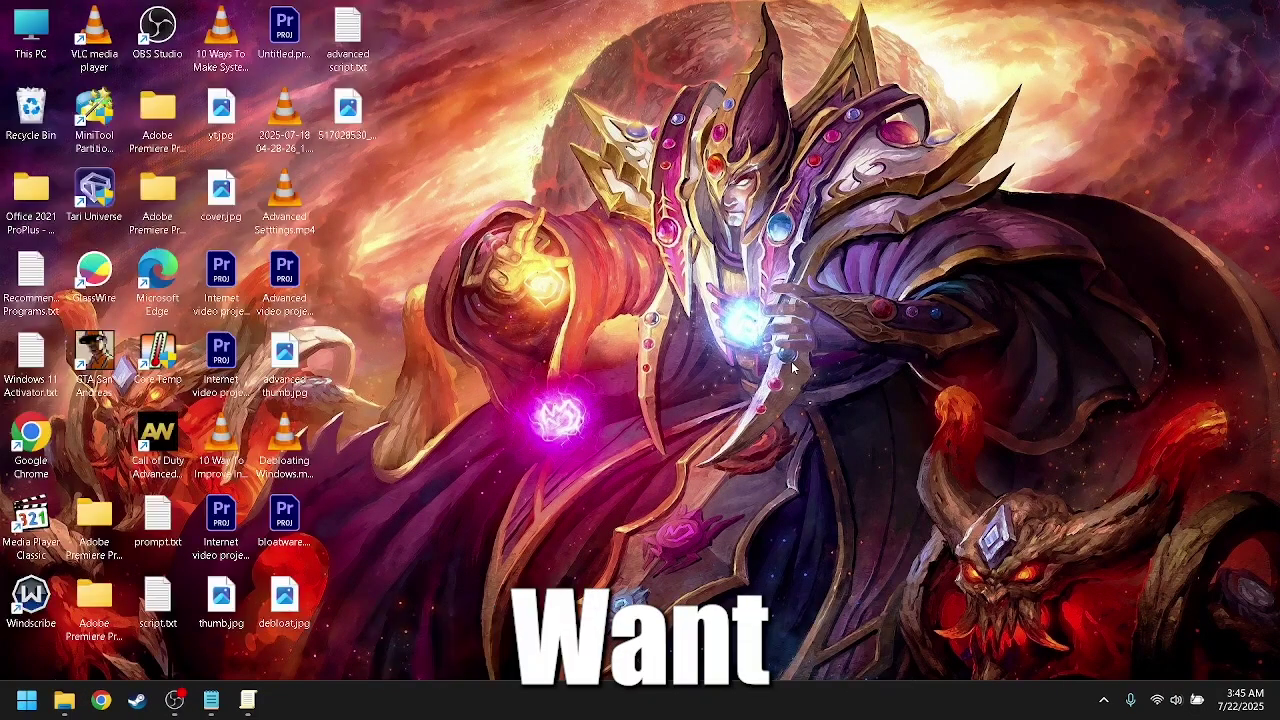
key("super")
type("dark")
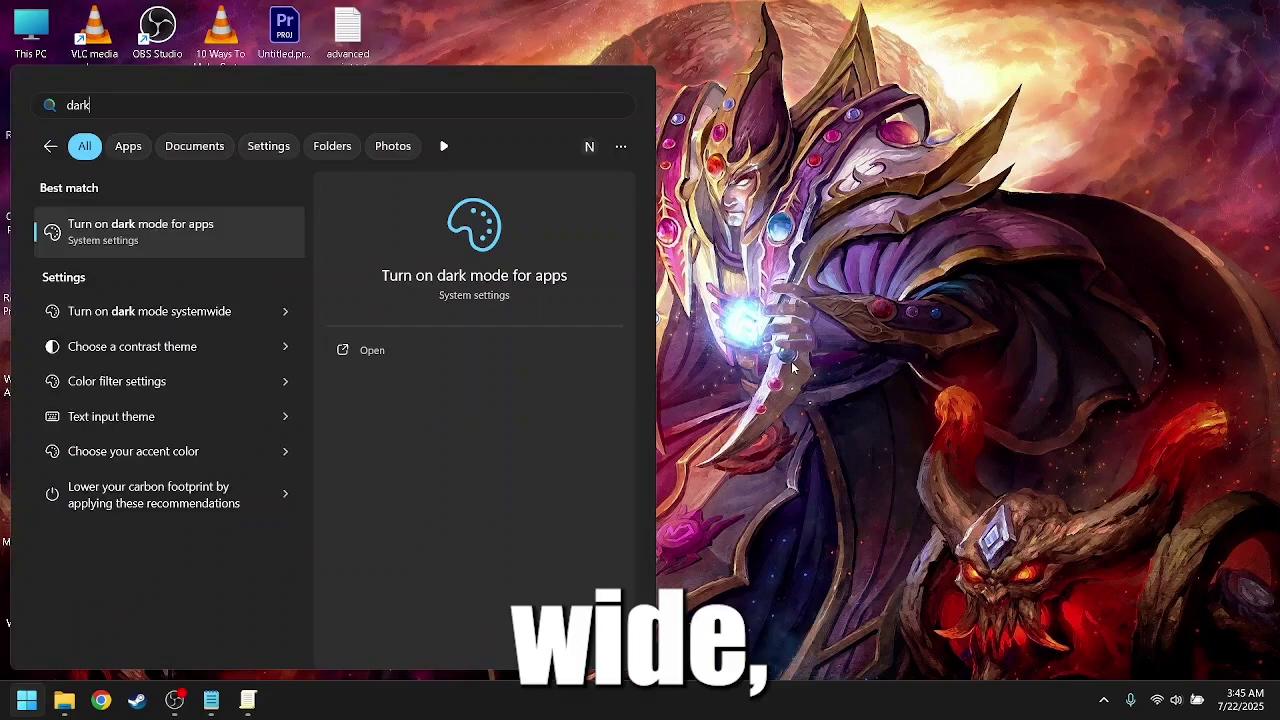
key("Return")
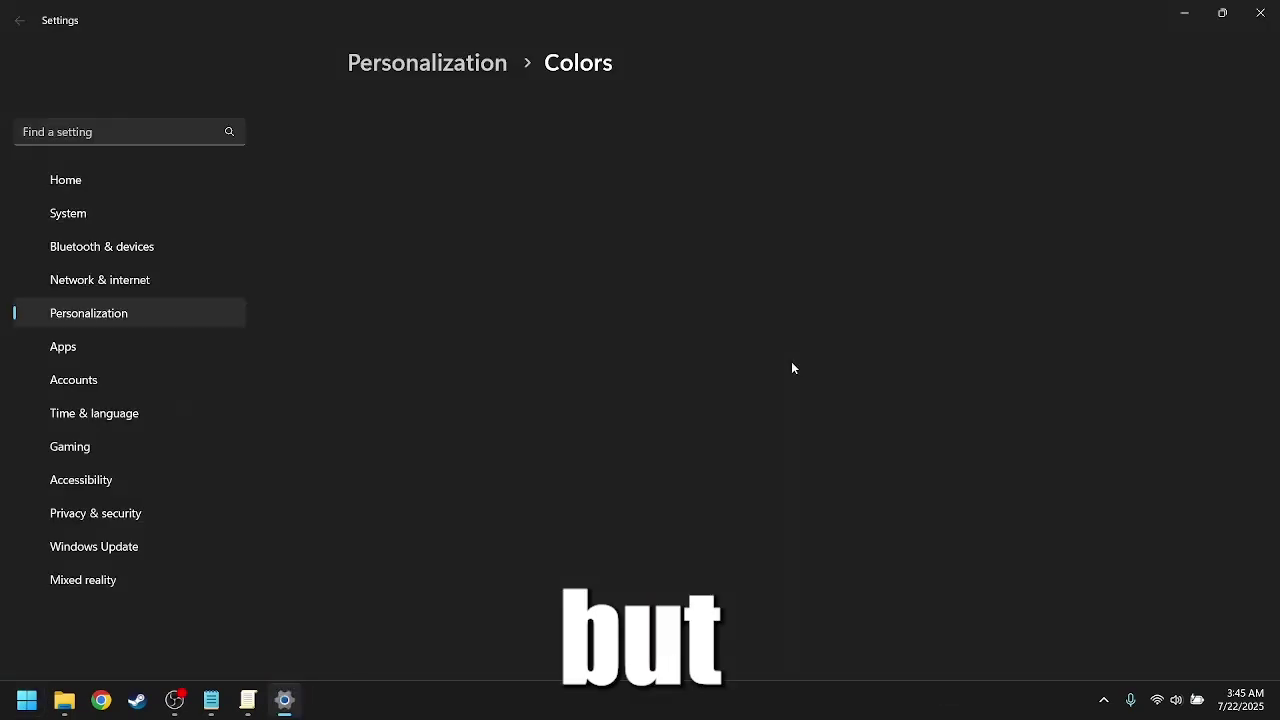